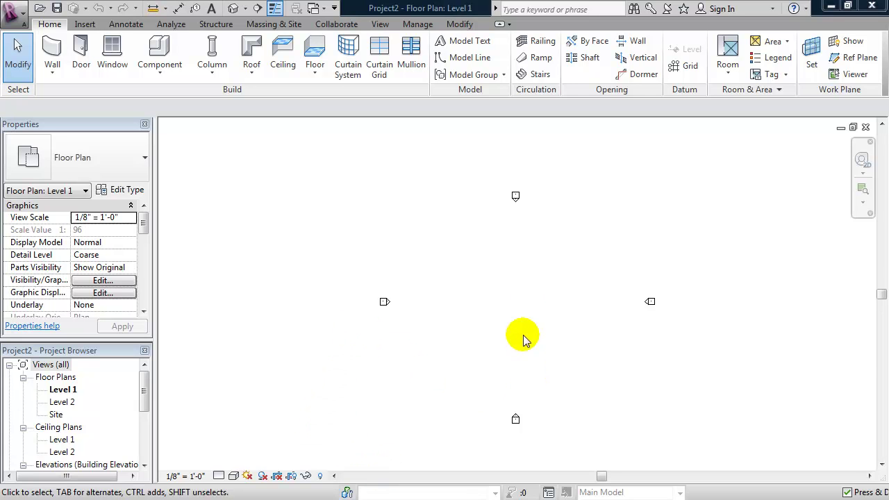
Sketch a rectangular Generic 12" floor boundary on the Level 1 plan
mouse_move(481, 300)
middle_down()
mouse_move(447, 291)
mouse_move(458, 262)
mouse_move(474, 288)
middle_up()
scroll(473, 290, up, 1)
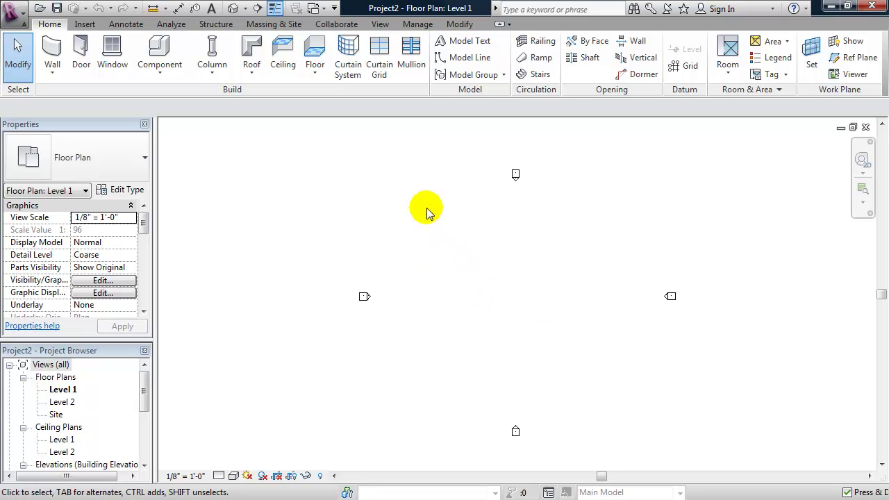
click(312, 50)
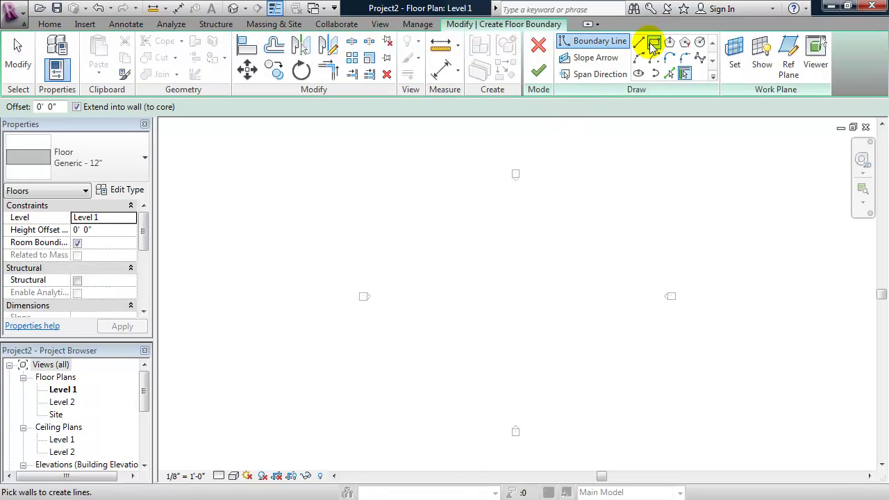
click(654, 45)
click(444, 359)
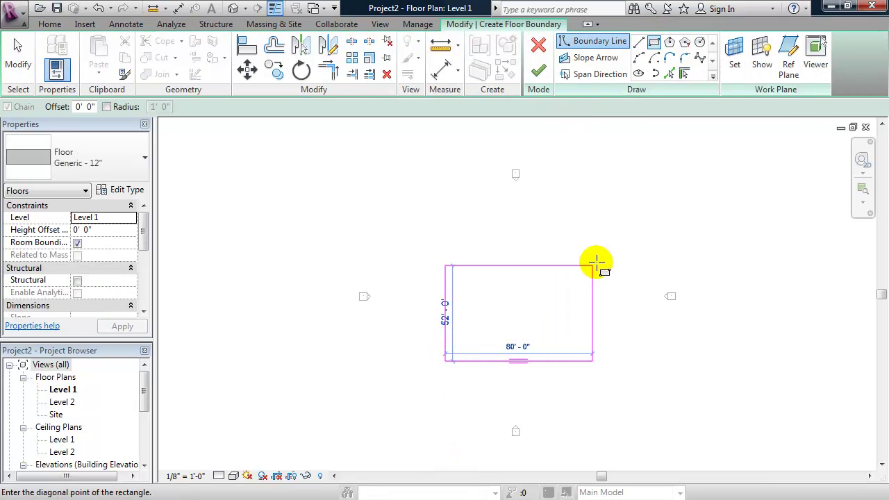
click(569, 244)
drag(476, 321, 502, 308)
Set the rectangle's width and height to 30' each and finish the floor sketch
click(511, 354)
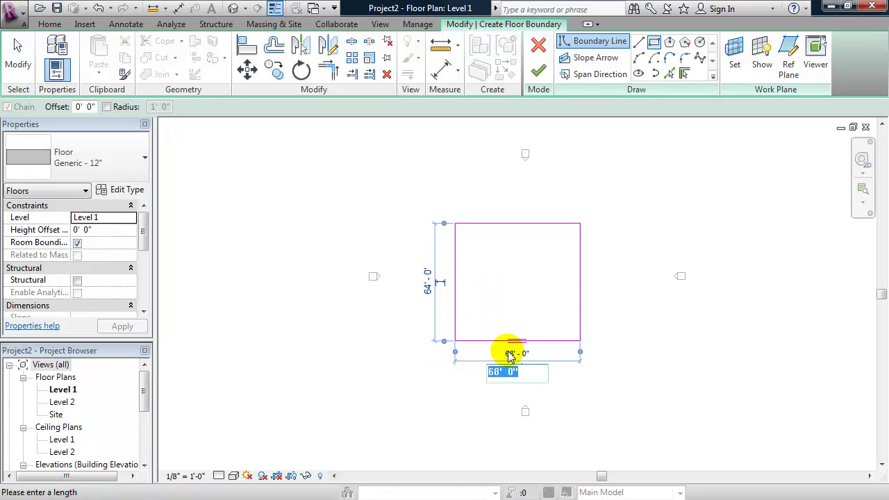
text(30)
key(Return)
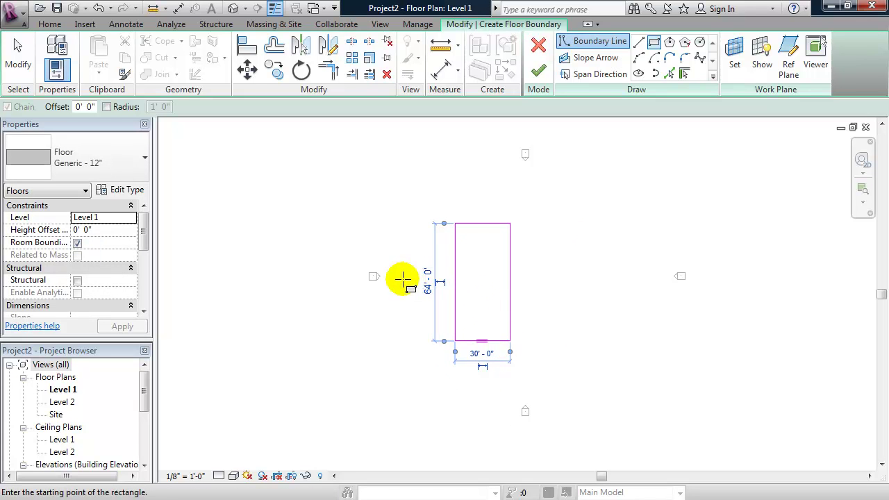
click(427, 282)
text(30)
key(Return)
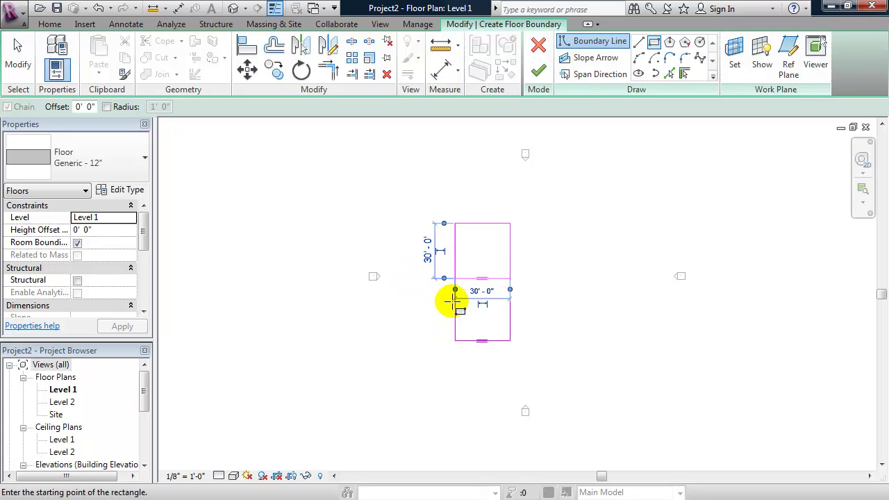
click(538, 70)
scroll(617, 317, up, 2)
middle_drag(628, 297, 664, 339)
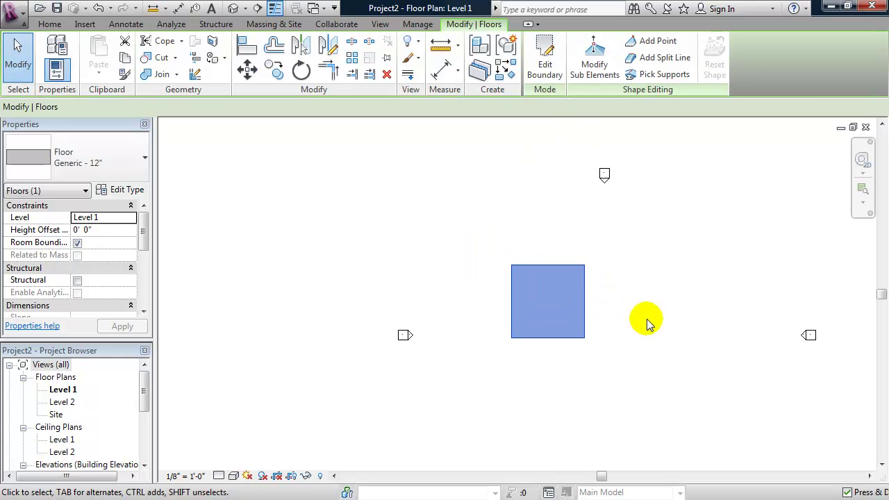
Copy the floor and paste it aligned to Level 2
click(125, 60)
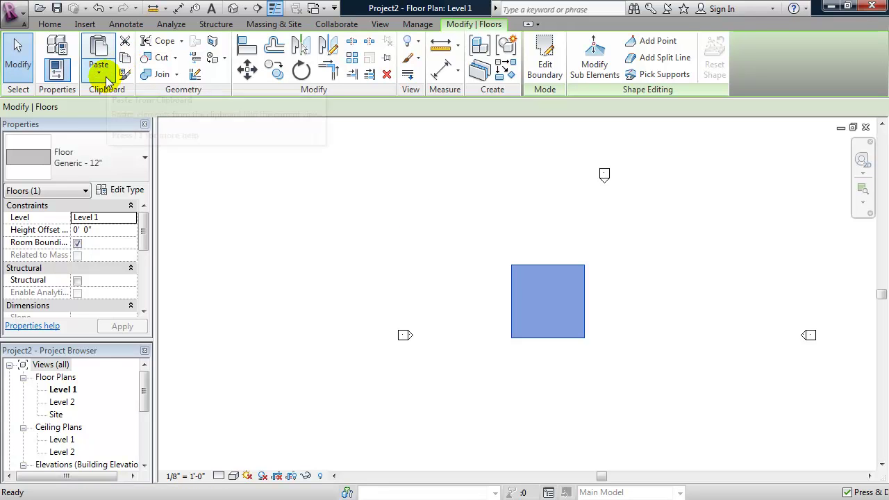
click(103, 76)
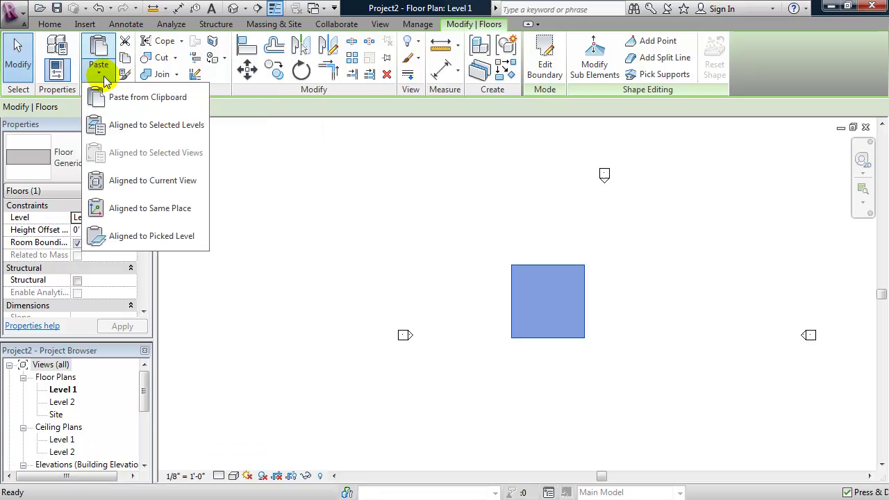
click(139, 125)
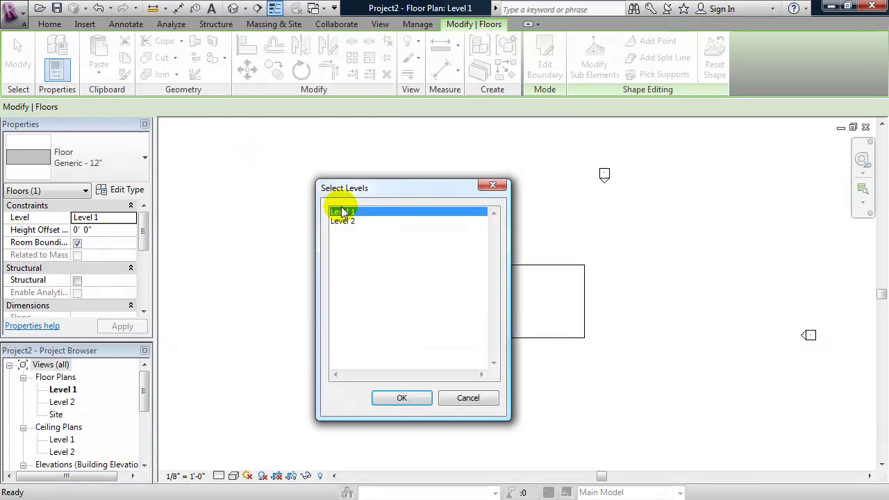
click(342, 220)
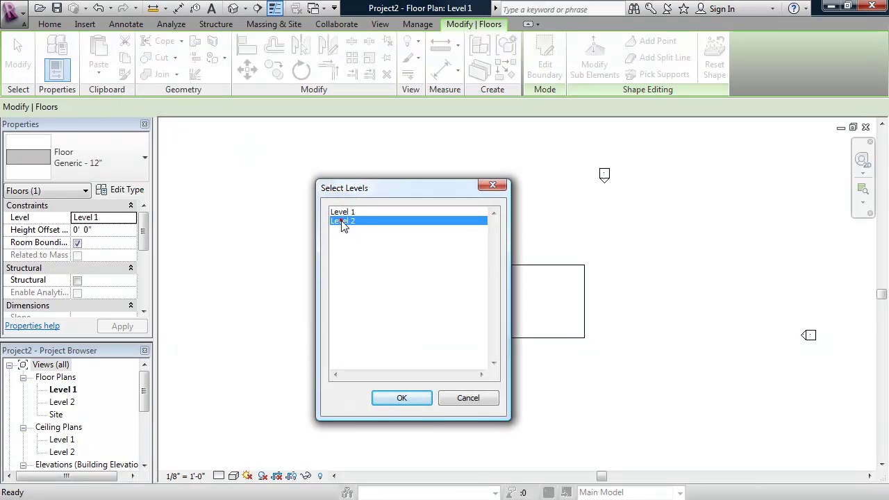
click(403, 398)
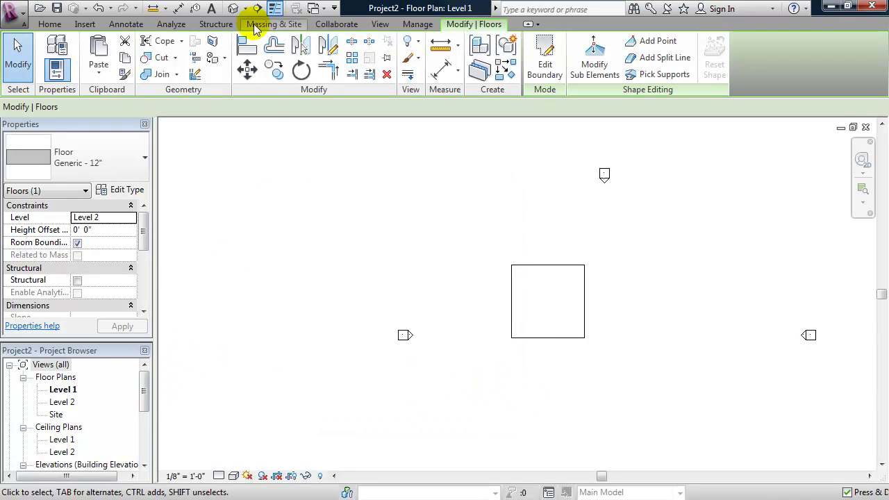
Open the default 3D view and orbit it to show both floors
click(234, 8)
click(655, 402)
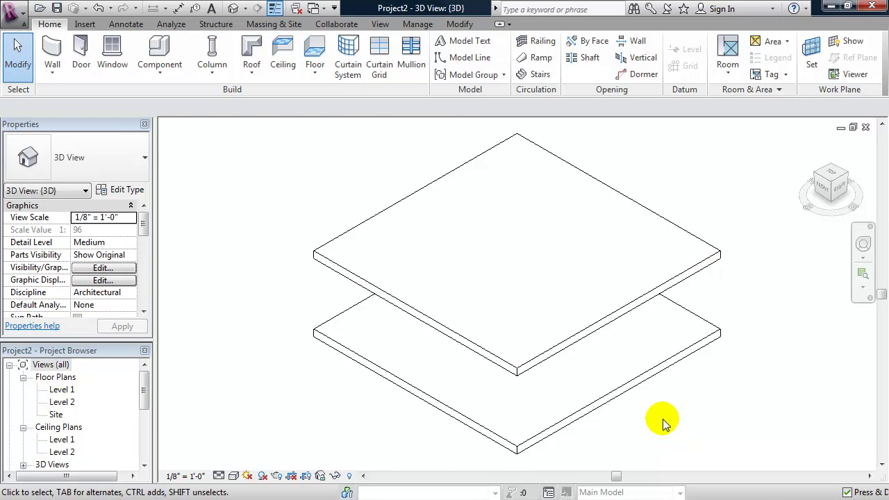
shift+middle_drag(664, 417, 663, 345)
middle_drag(722, 381, 635, 364)
In the East elevation, set Level 2's elevation to 13', then close that view
drag(143, 393, 144, 434)
double_click(55, 391)
scroll(775, 286, up, 1)
click(759, 294)
click(757, 292)
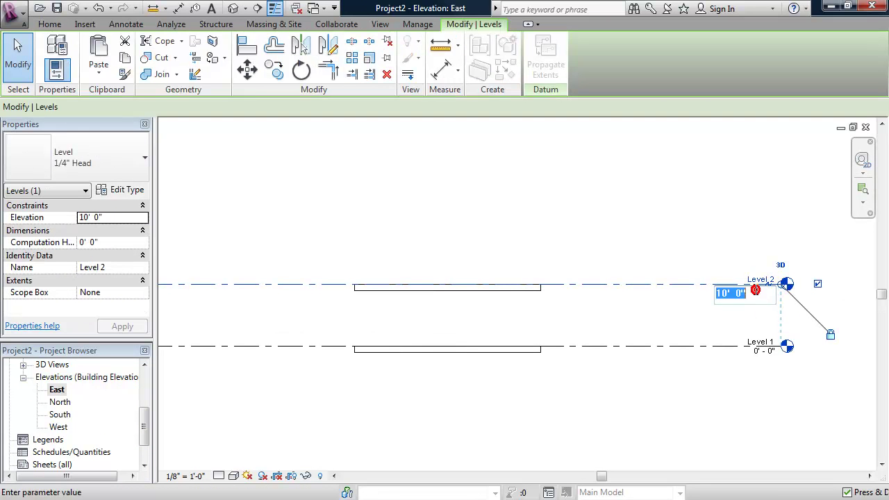
text(13)
key(Return)
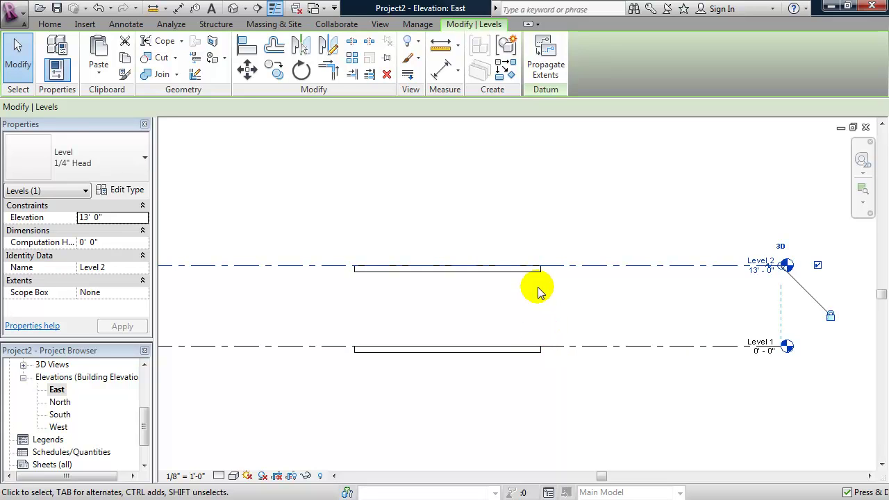
middle_drag(642, 231, 652, 234)
click(865, 128)
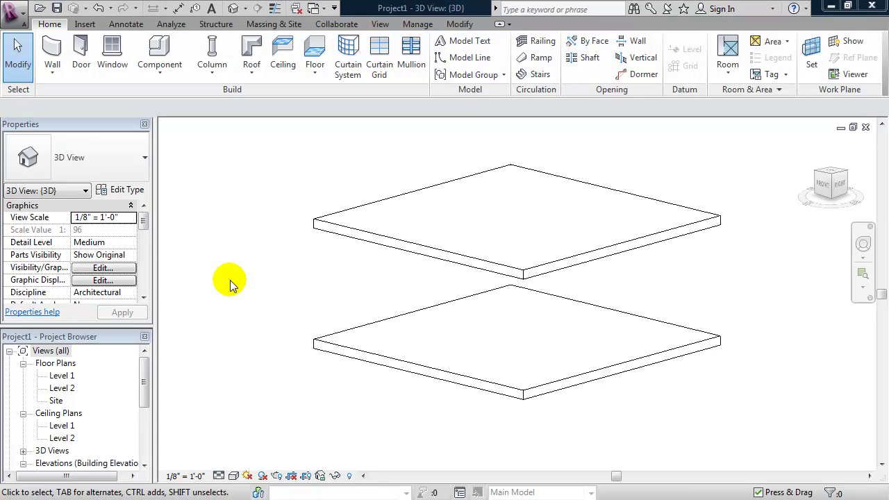
Draw a Curtain Wall 1 wall from the lower floor's front corner to its left corner
click(52, 49)
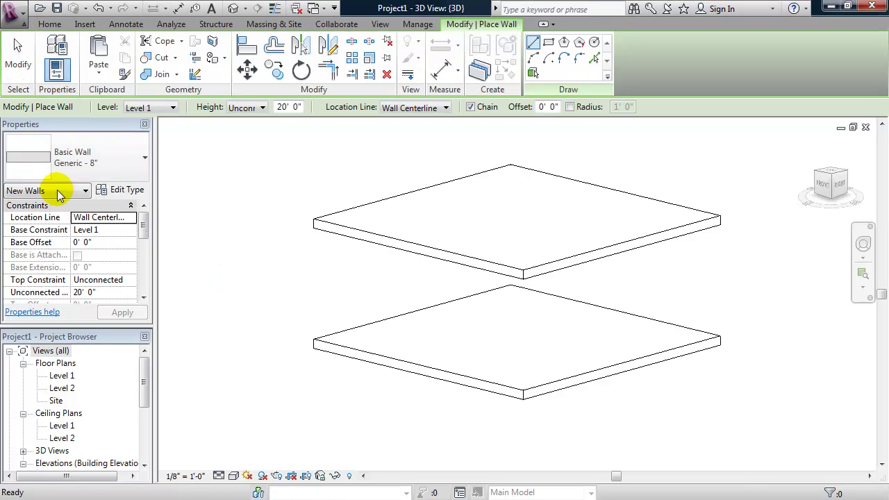
click(144, 157)
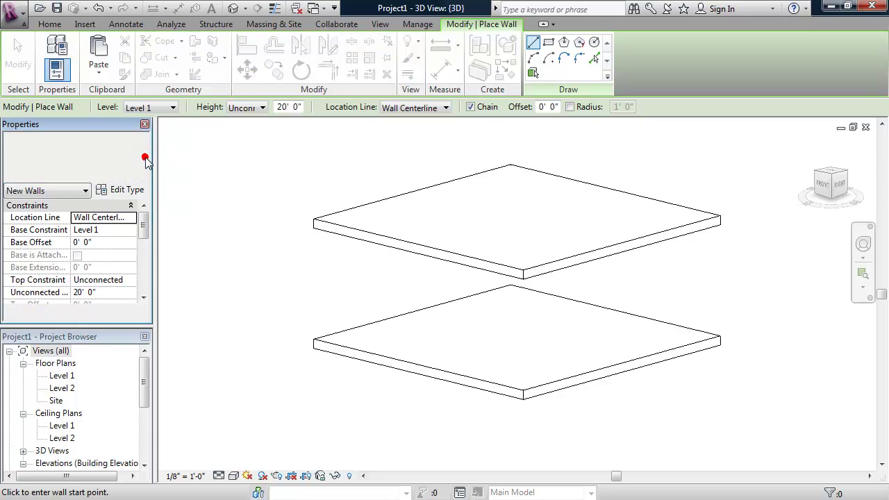
drag(181, 296, 180, 359)
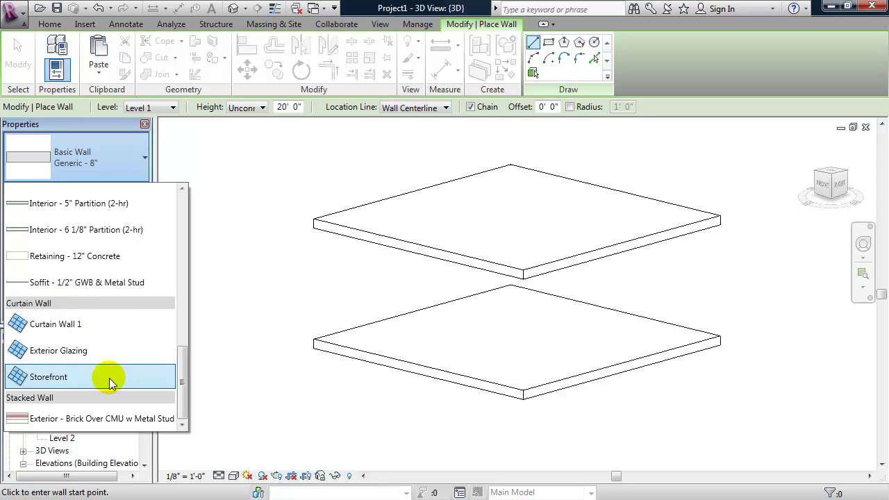
click(111, 325)
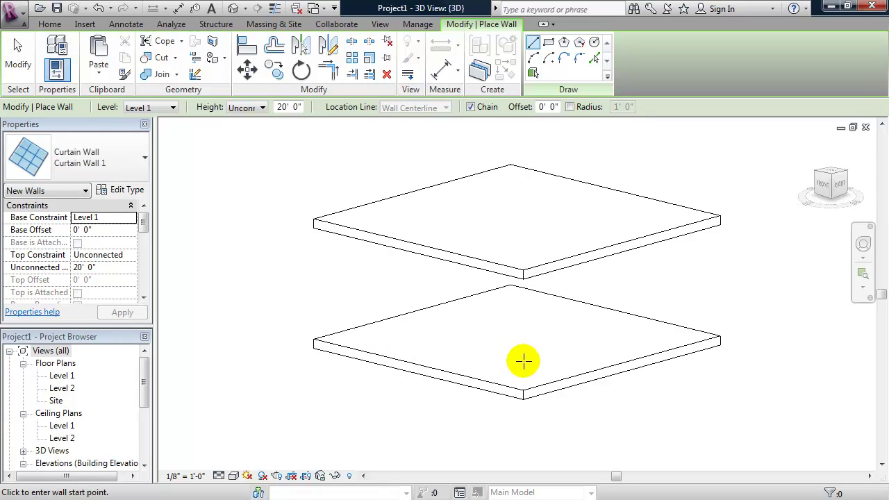
click(522, 393)
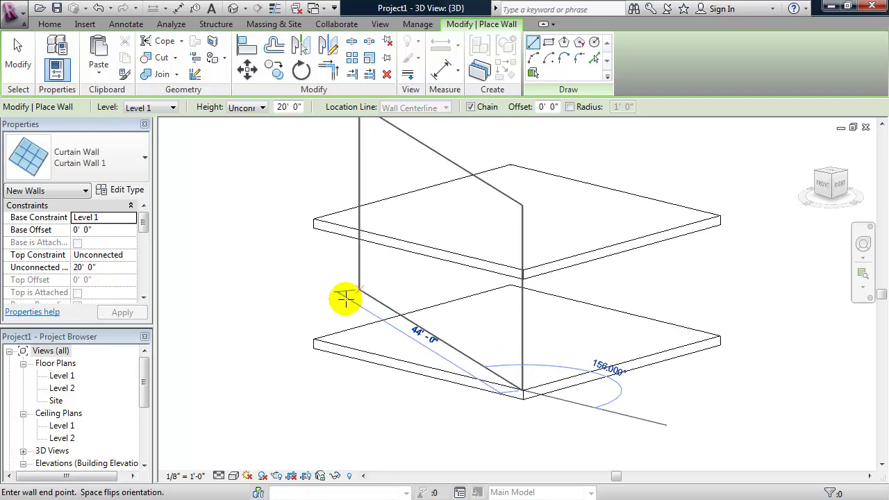
click(314, 339)
click(314, 338)
middle_drag(264, 354, 258, 357)
key(Escape)
key(Escape)
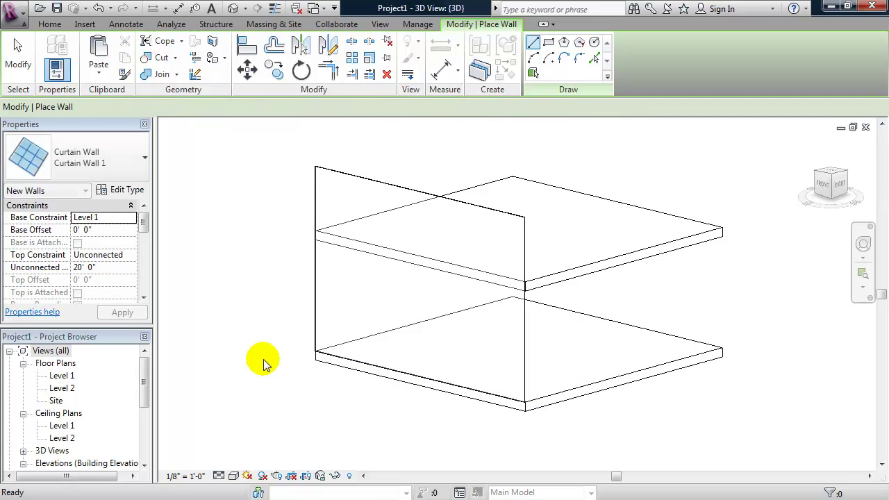
Select the curtain wall and isolate it with HI, hiding both floors
click(314, 298)
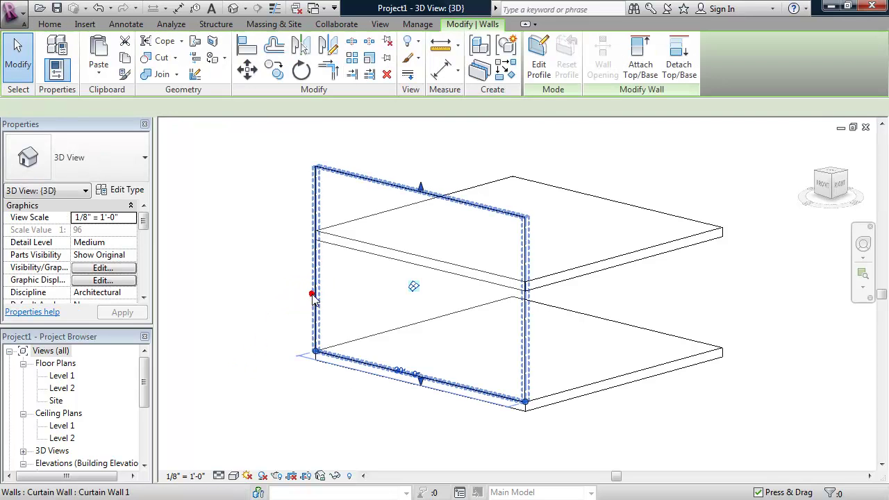
key(h)
key(i)
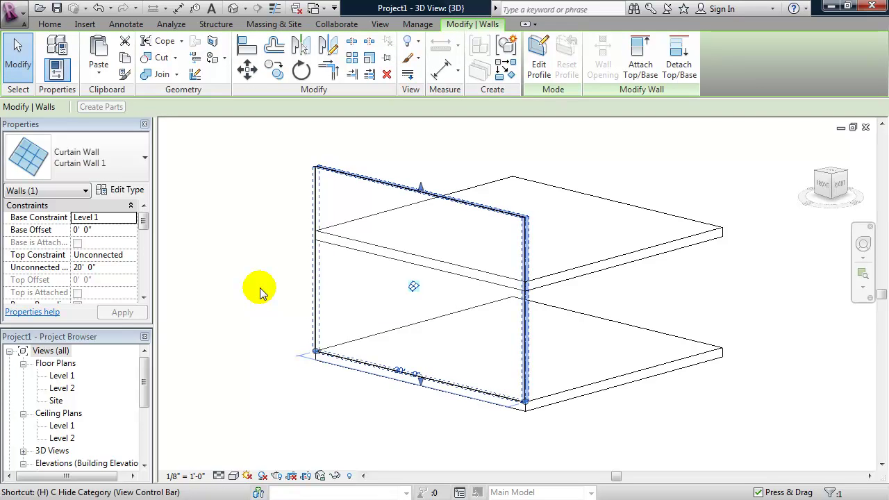
middle_drag(257, 292, 326, 292)
click(344, 297)
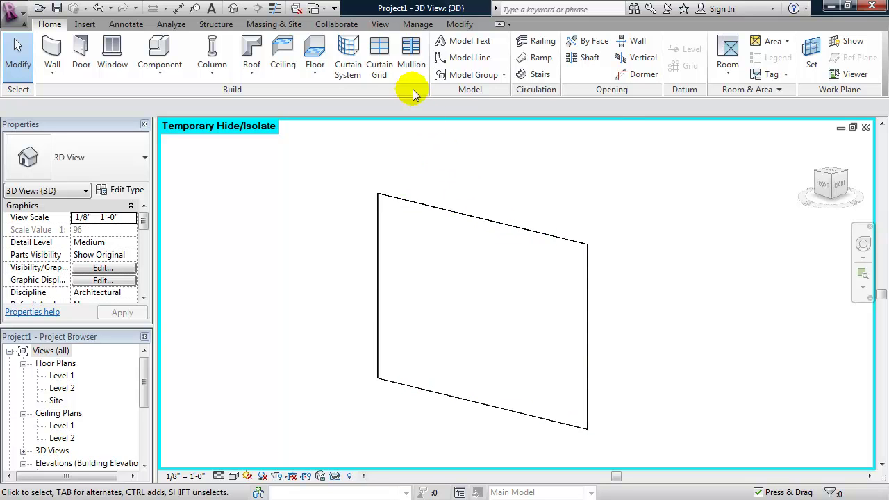
Add mullions along the curtain wall's top, left, bottom and right edges
click(408, 64)
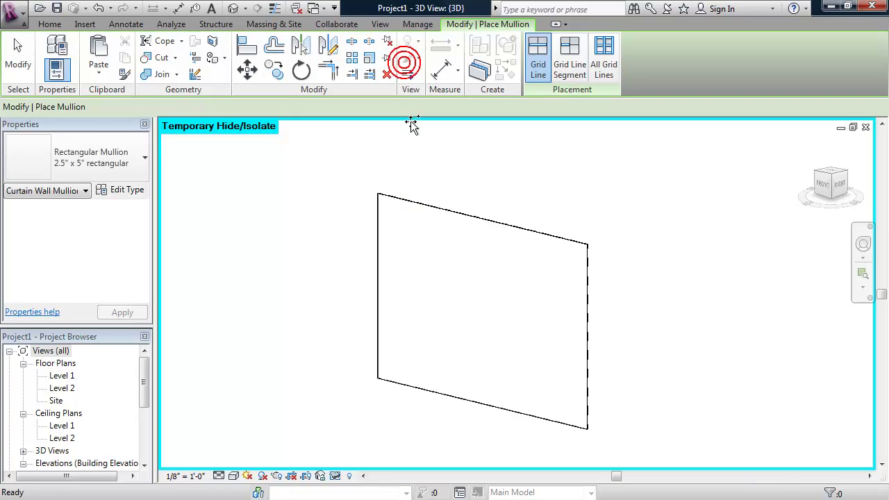
click(441, 210)
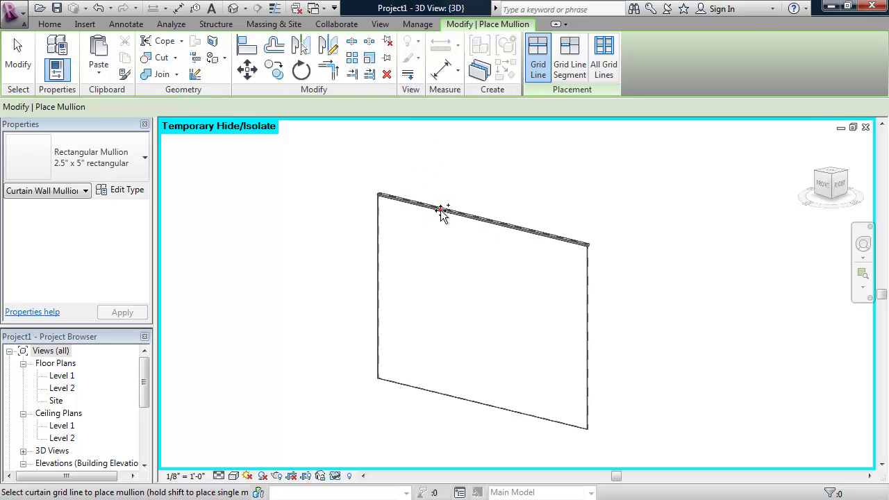
click(379, 238)
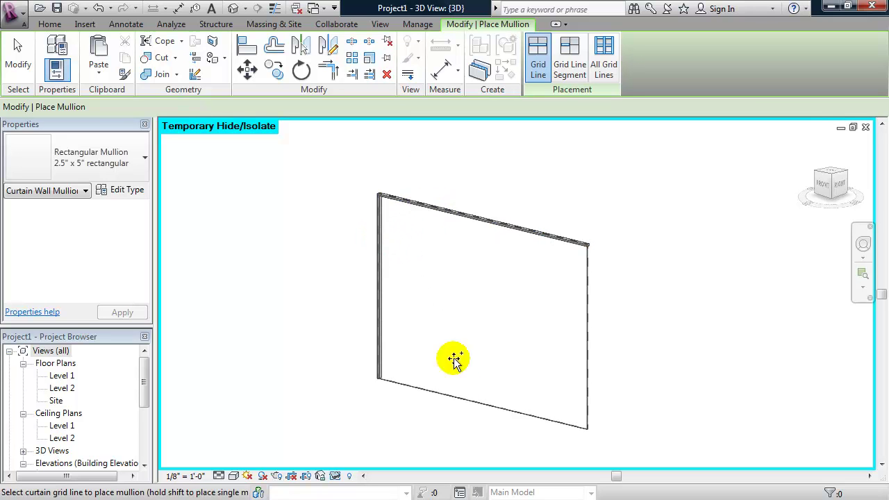
click(464, 401)
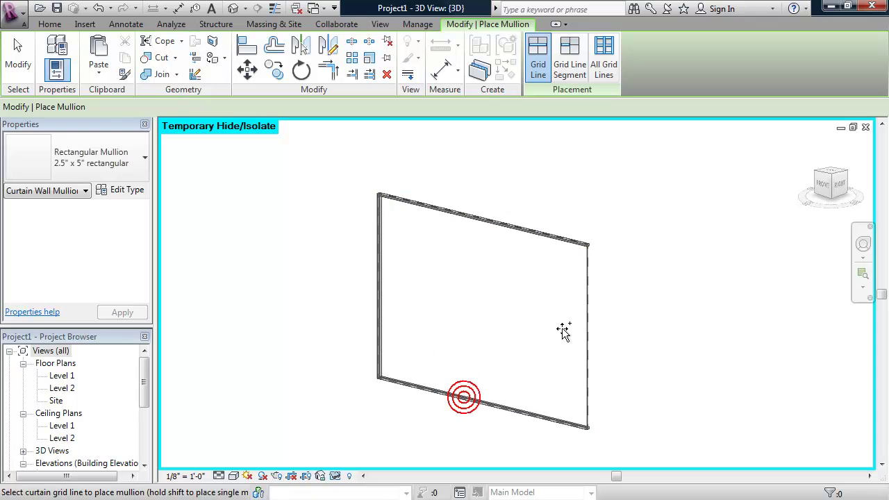
click(586, 314)
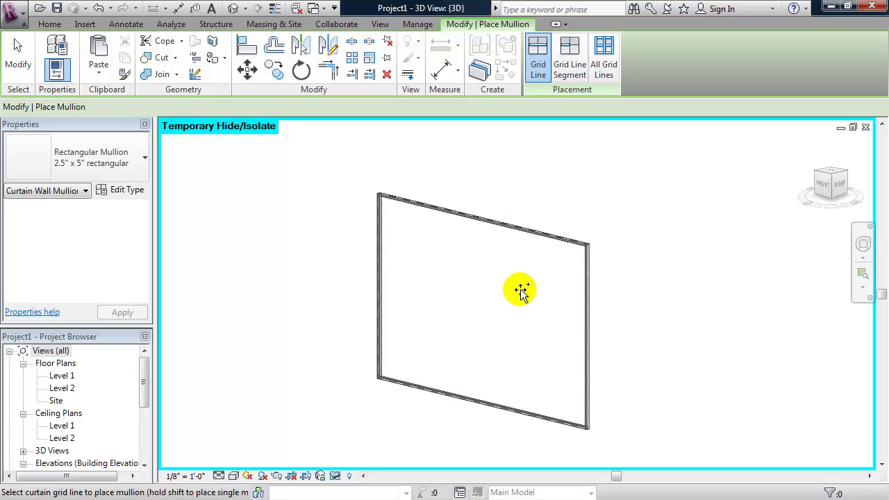
key(Escape)
key(Escape)
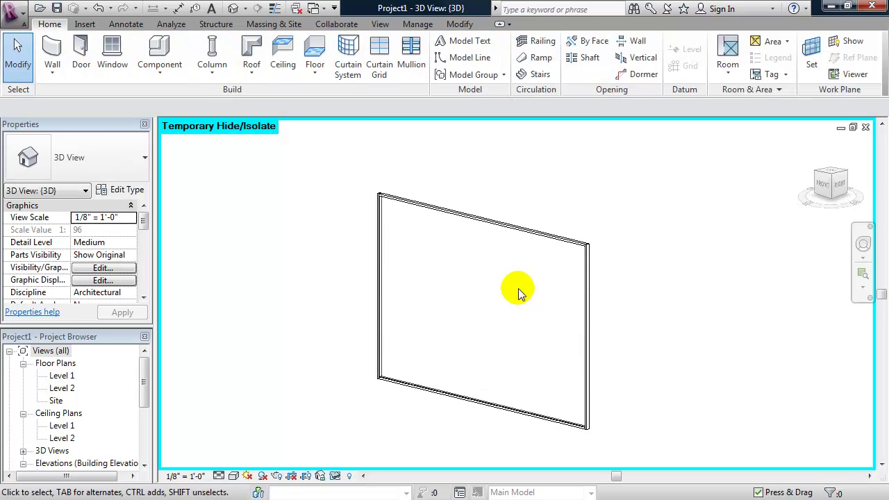
middle_drag(518, 288, 501, 288)
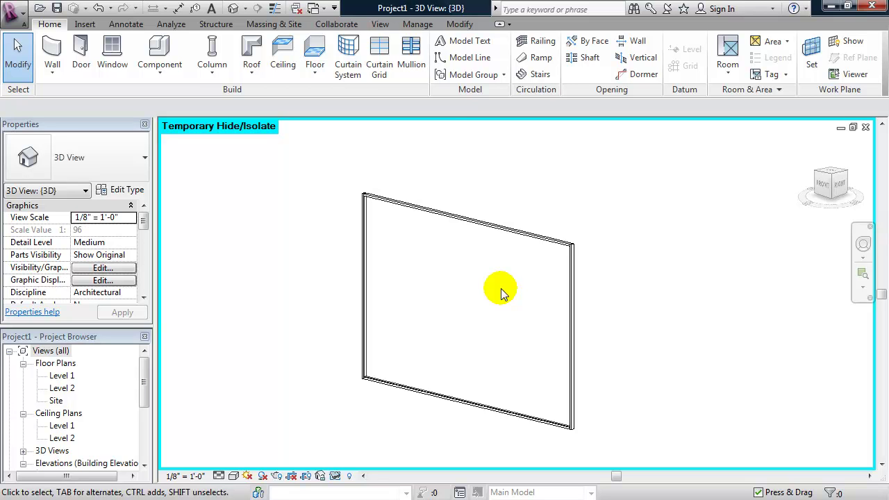
Place a vertical curtain grid line and set its right-hand spacing to 10'-0"
click(377, 62)
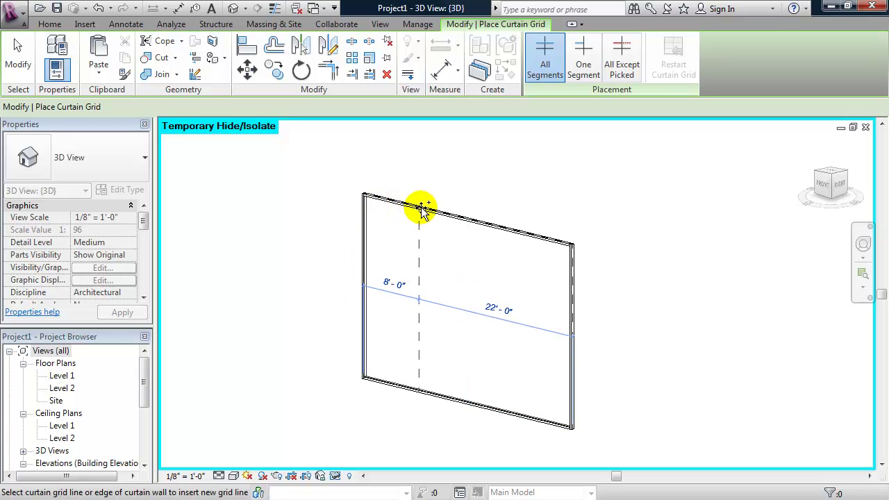
click(492, 225)
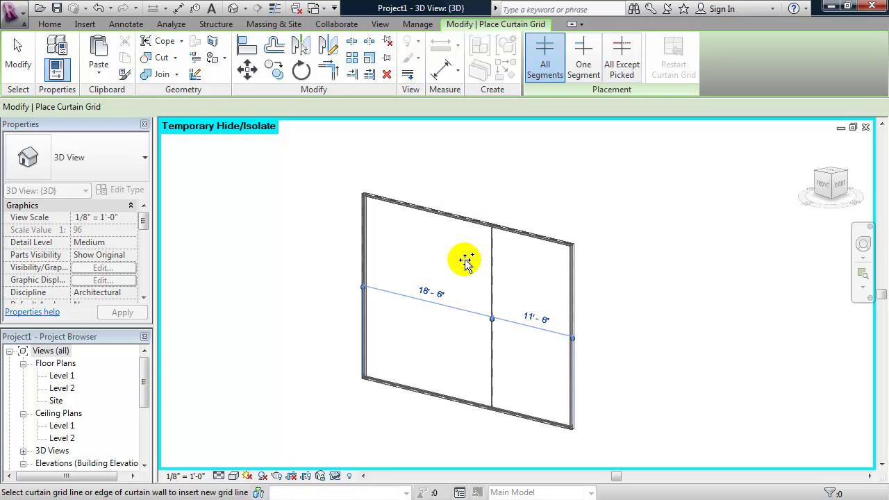
key(Escape)
key(Escape)
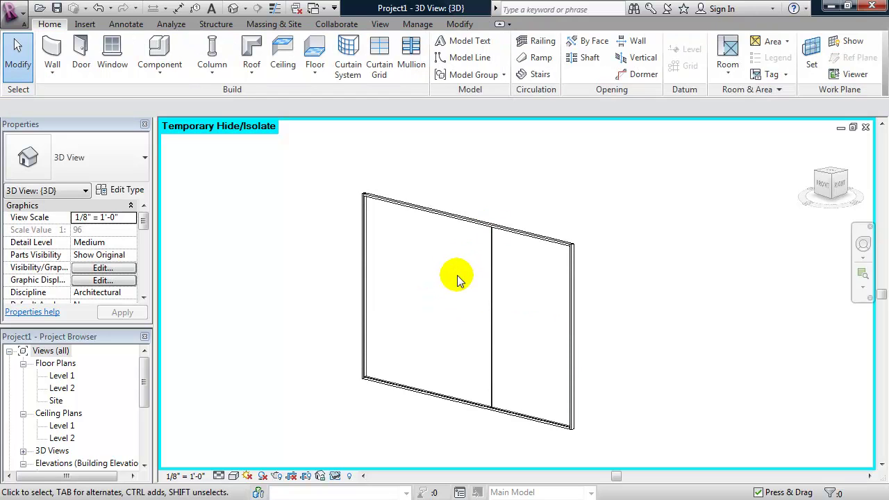
click(490, 298)
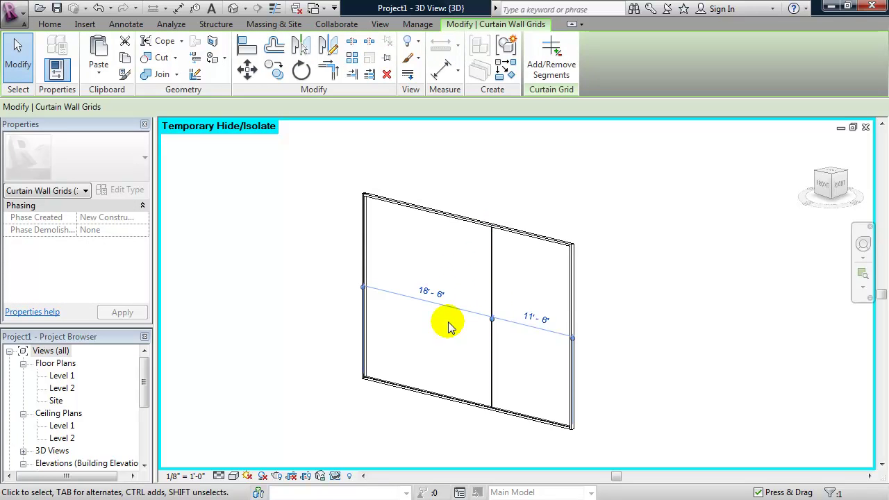
click(534, 318)
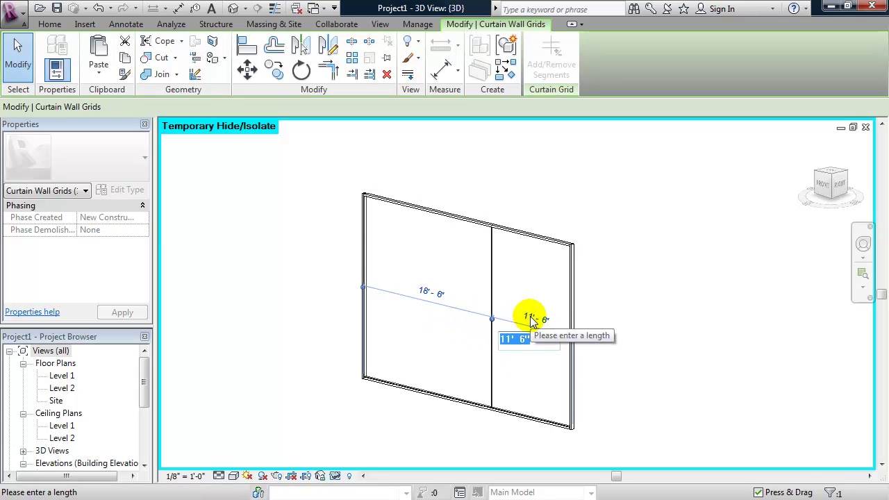
text(1'-0)
key(Return)
click(426, 357)
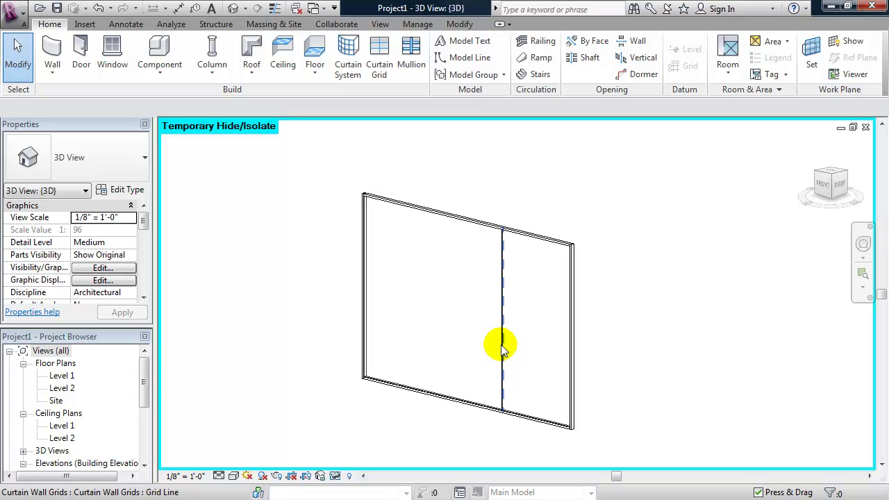
Add a mullion on the vertical grid line, then reset the temporary isolate with HR
click(408, 64)
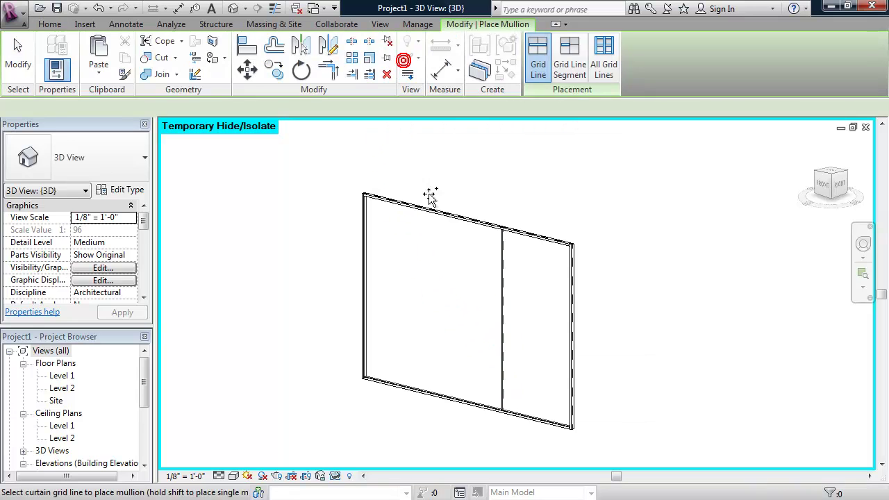
click(500, 320)
key(Escape)
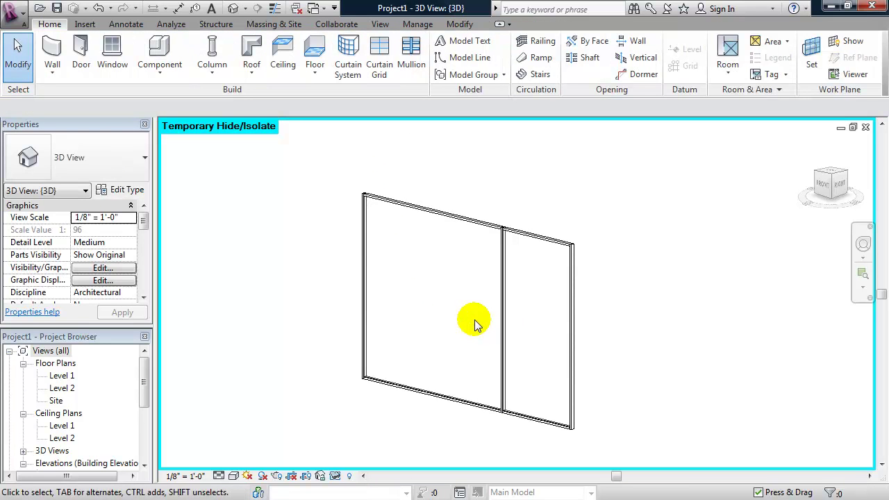
key(h)
key(r)
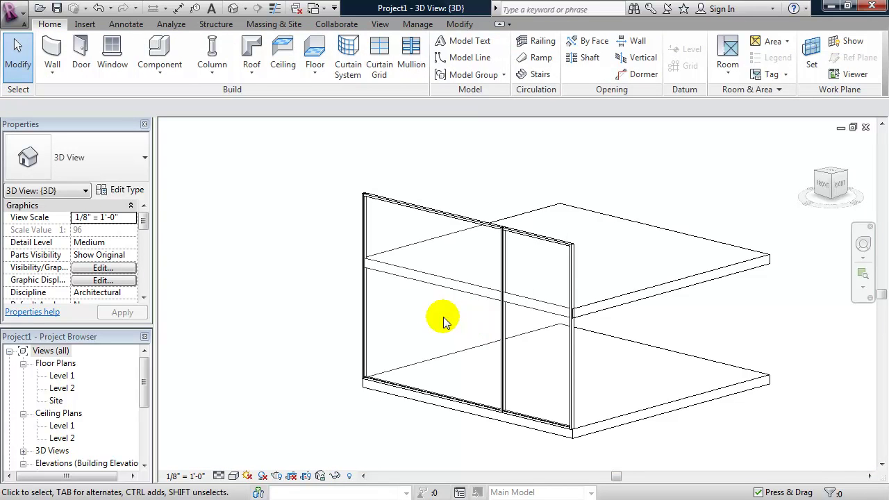
Set the curtain wall's Top Constraint to Up to level: Level 2
mouse_move(322, 317)
shift+middle_down()
mouse_move(395, 349)
mouse_move(326, 290)
mouse_move(316, 300)
mouse_move(333, 312)
shift+middle_up()
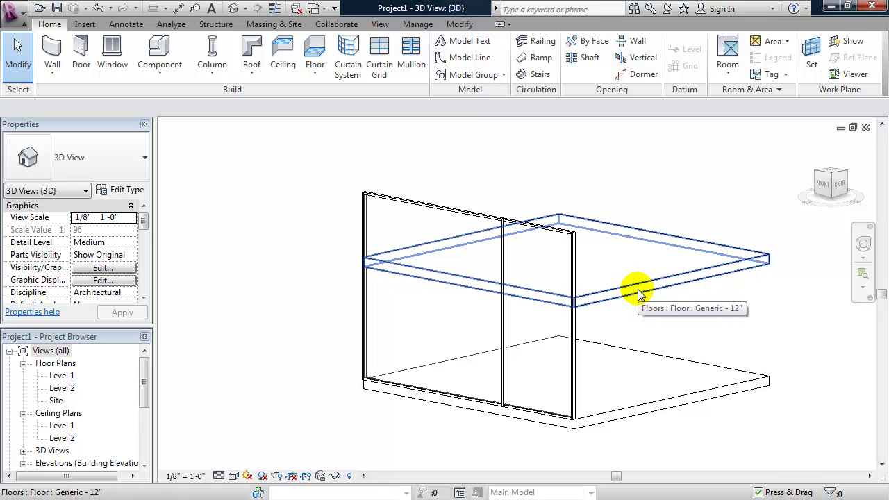
click(417, 202)
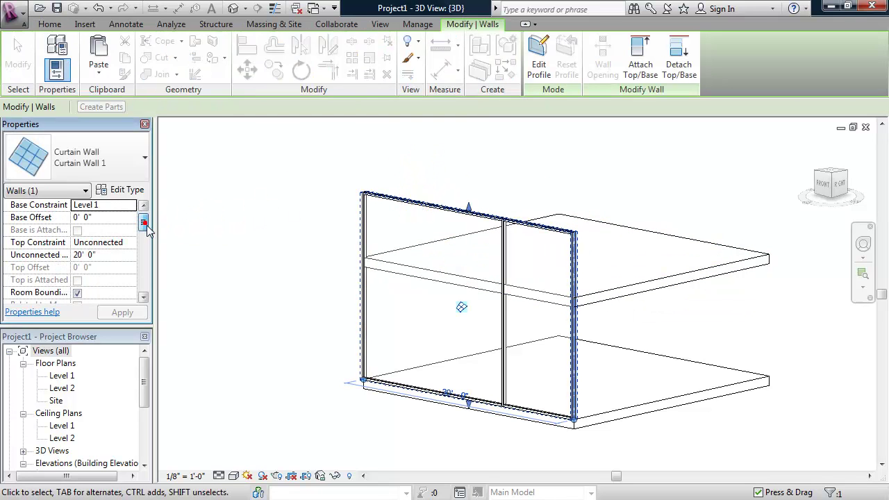
scroll(142, 229, down, 2)
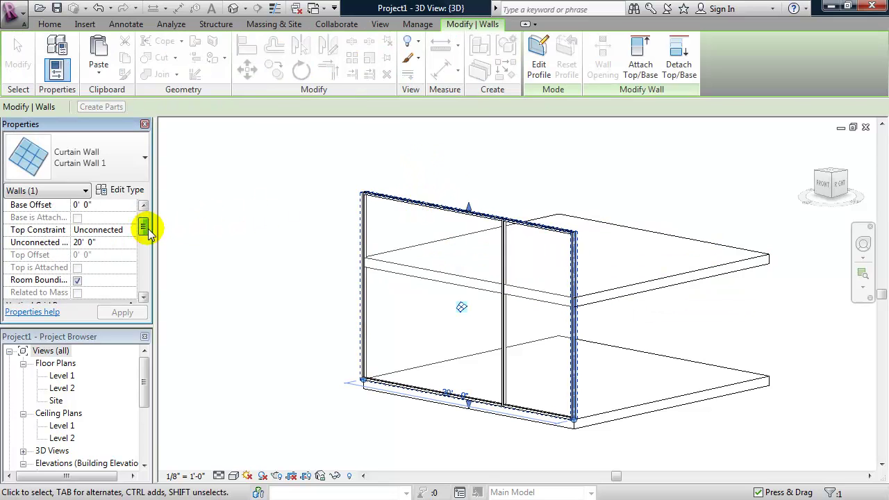
click(98, 231)
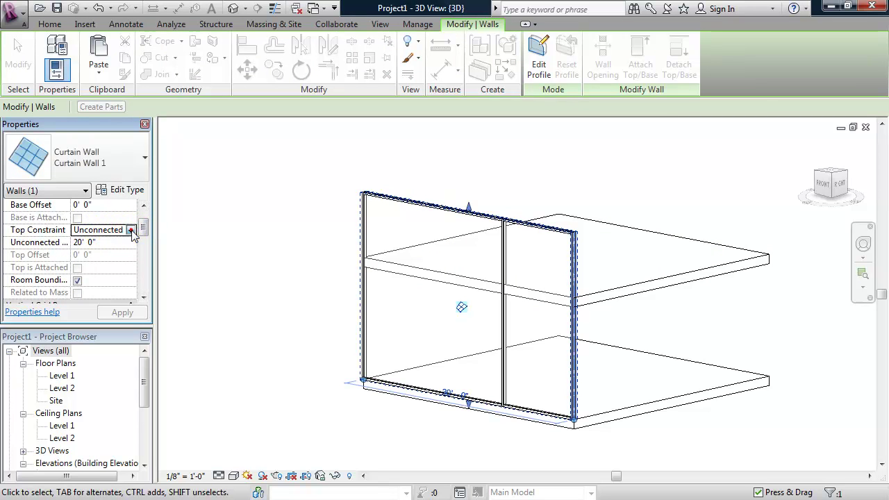
click(131, 230)
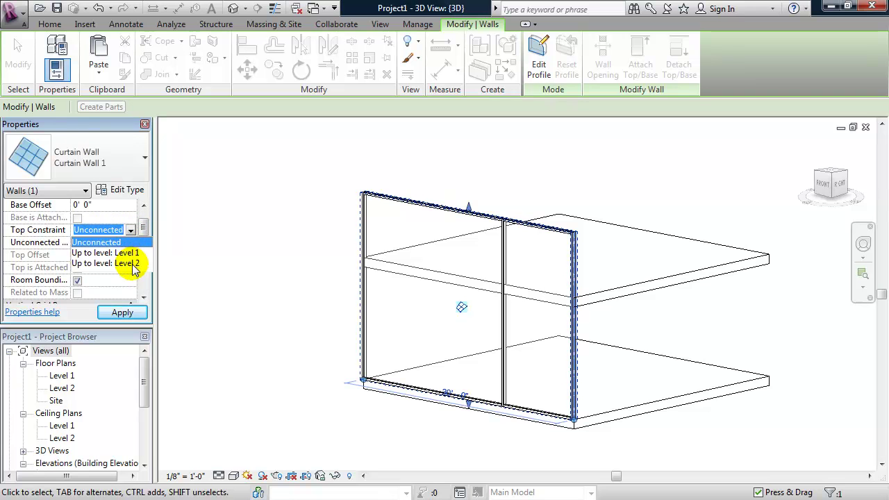
click(131, 264)
click(122, 312)
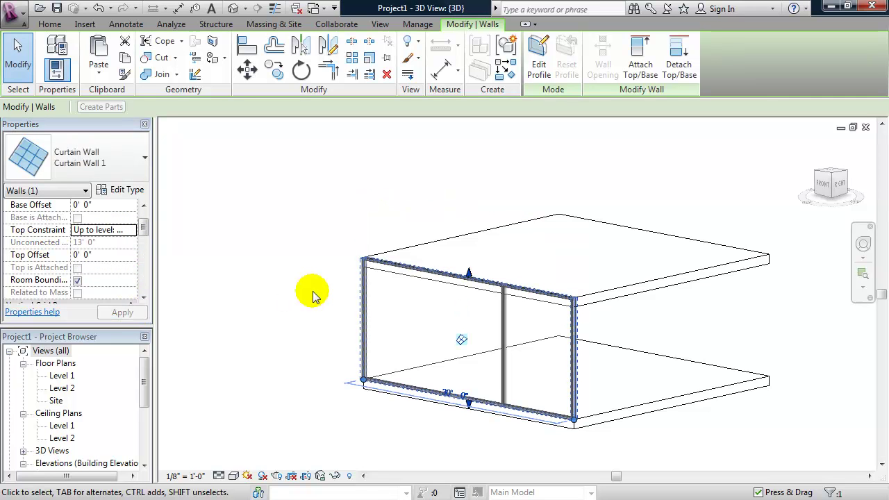
shift+middle_drag(313, 295, 334, 314)
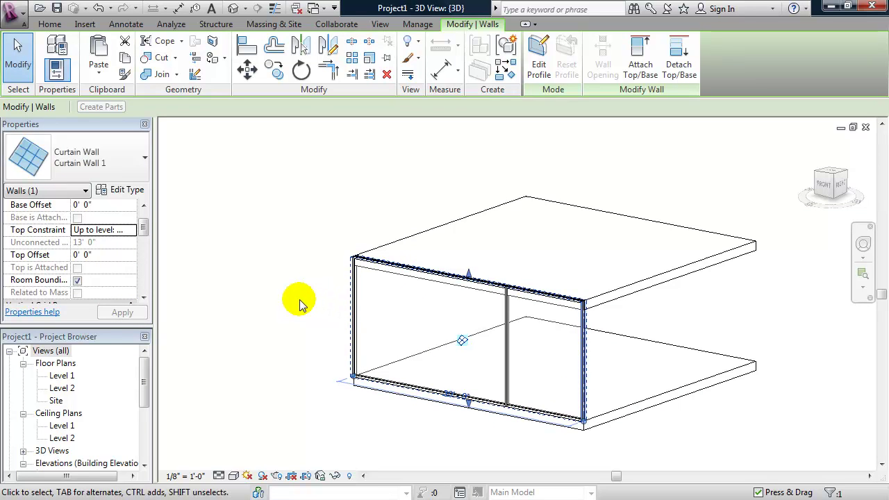
Give the wall a -1' 0" Top Offset and apply it
click(105, 254)
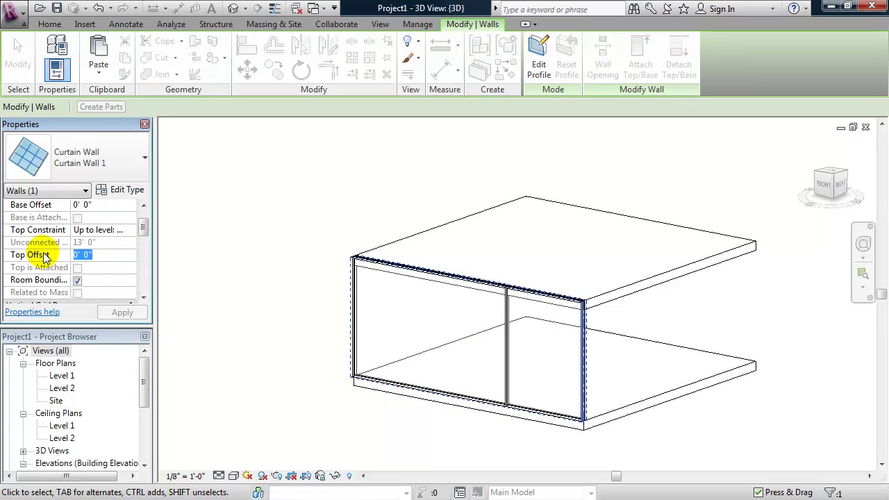
text(-1)
click(121, 312)
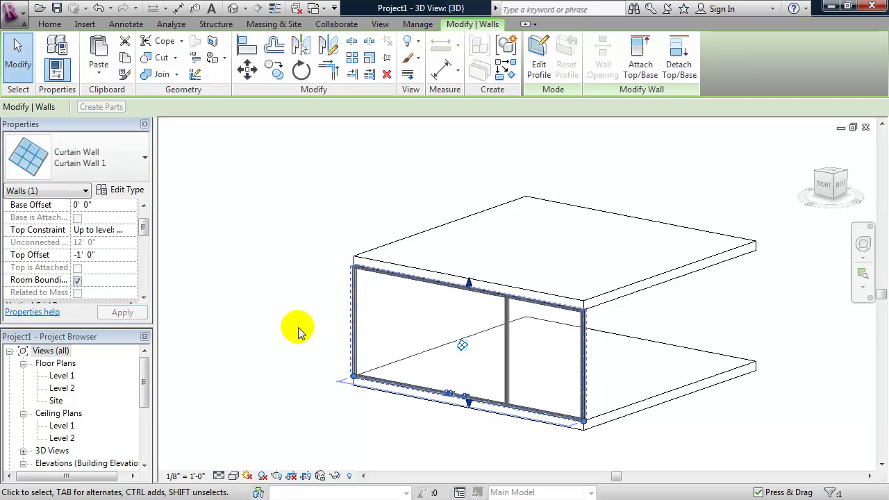
shift+middle_drag(297, 332, 332, 336)
click(294, 321)
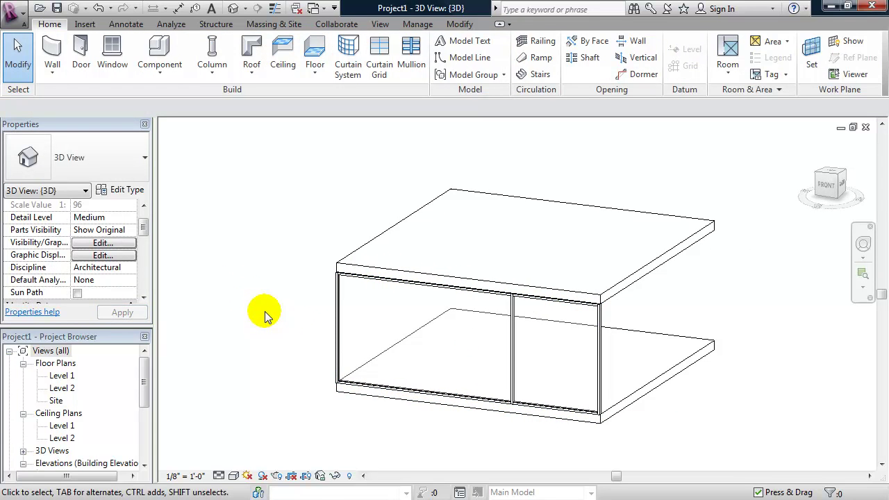
Draw a 30'-0" Curtain Wall 1 wall from the existing wall's corner to the slab's left corner
shift+middle_drag(271, 314, 407, 317)
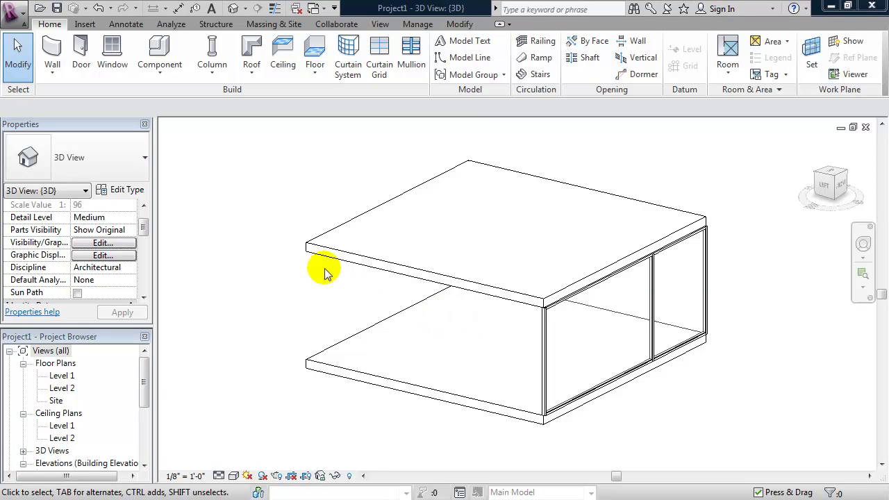
click(52, 59)
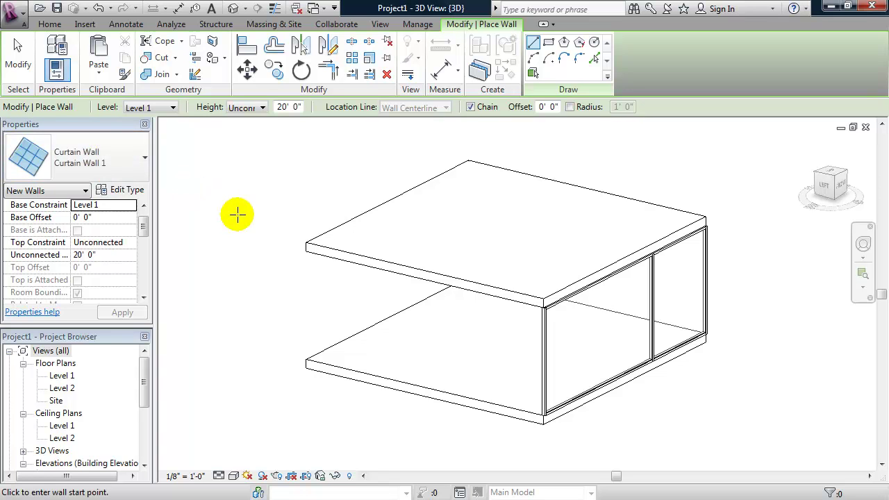
click(541, 414)
click(307, 358)
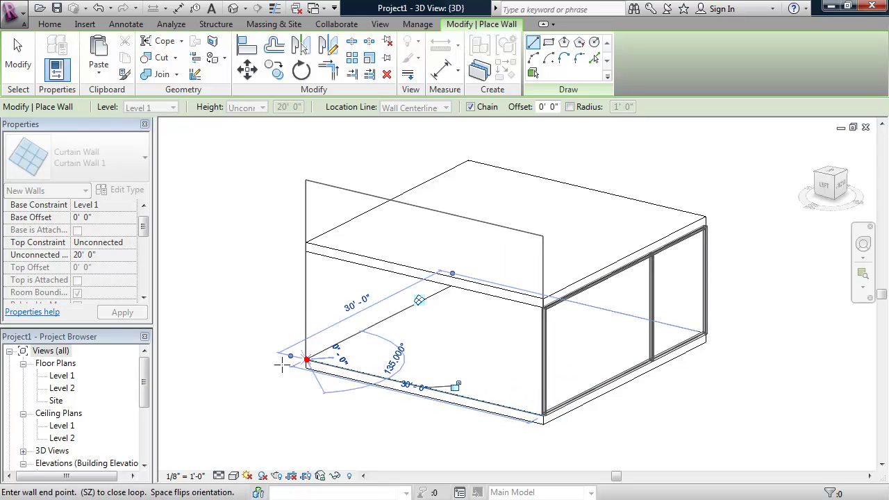
key(Escape)
key(Escape)
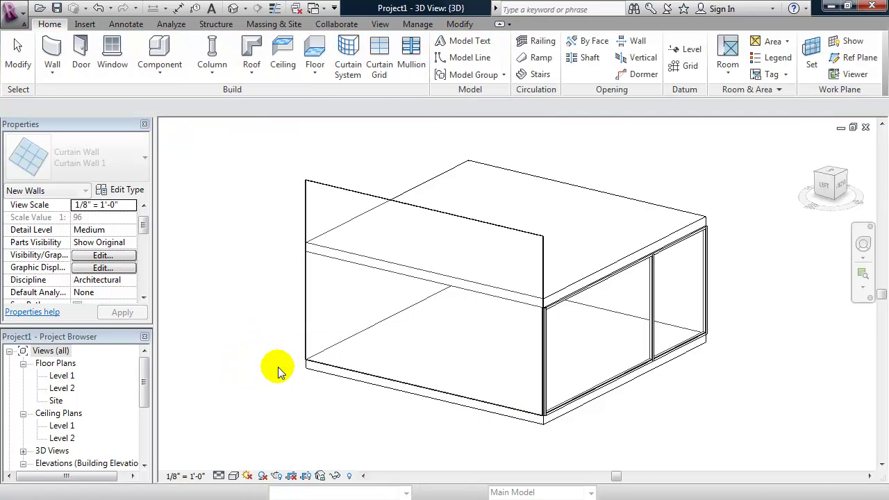
Constrain the new curtain wall's top to Level 2 with a -1' 0" top offset
click(333, 185)
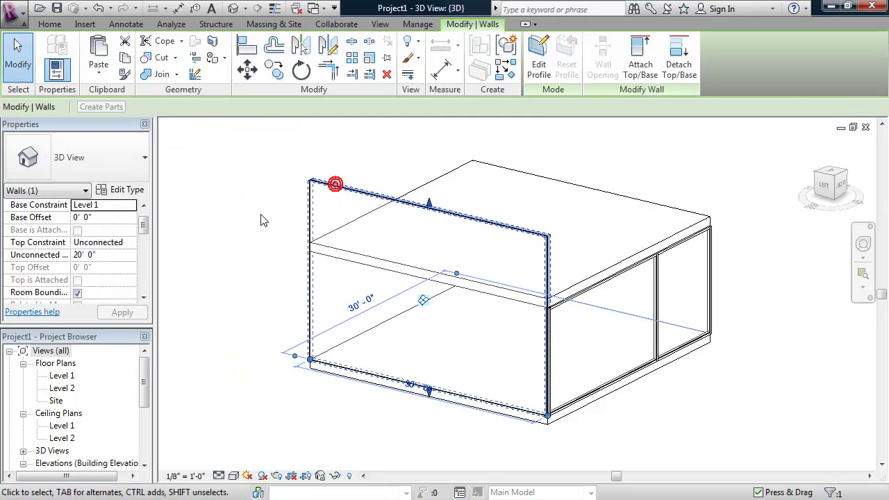
click(121, 242)
click(129, 242)
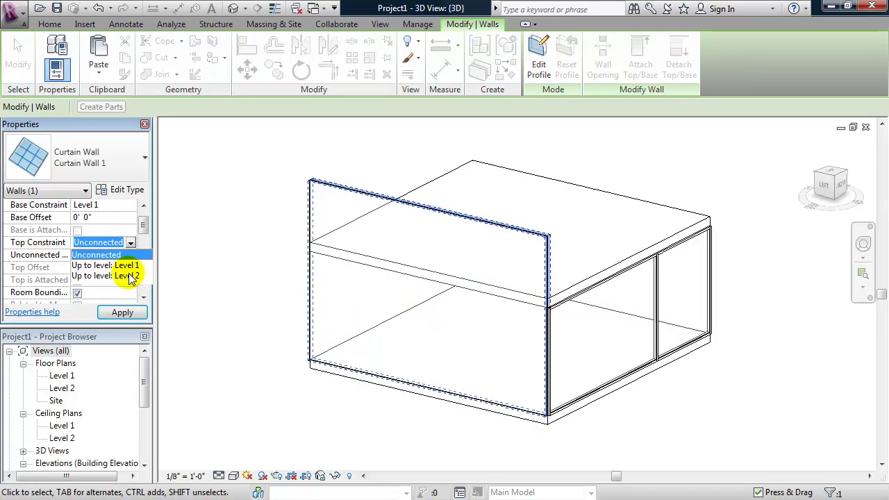
click(127, 276)
click(110, 268)
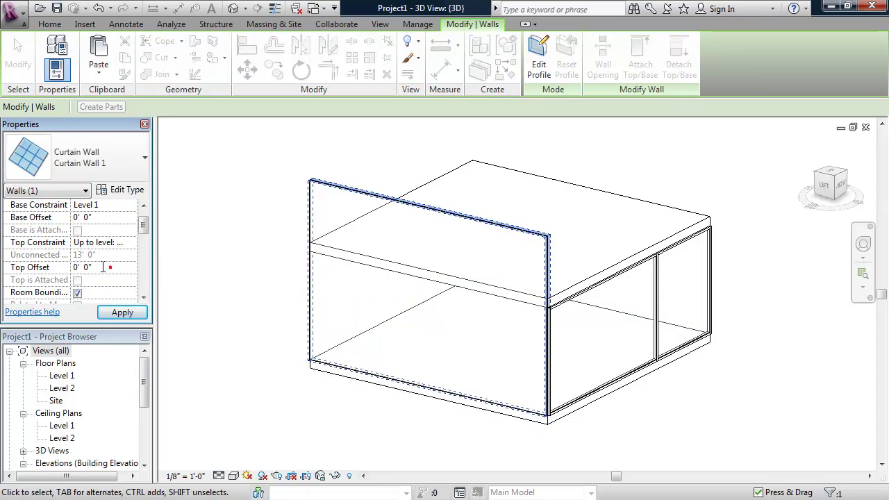
text(-1)
click(122, 312)
middle_drag(214, 328, 211, 325)
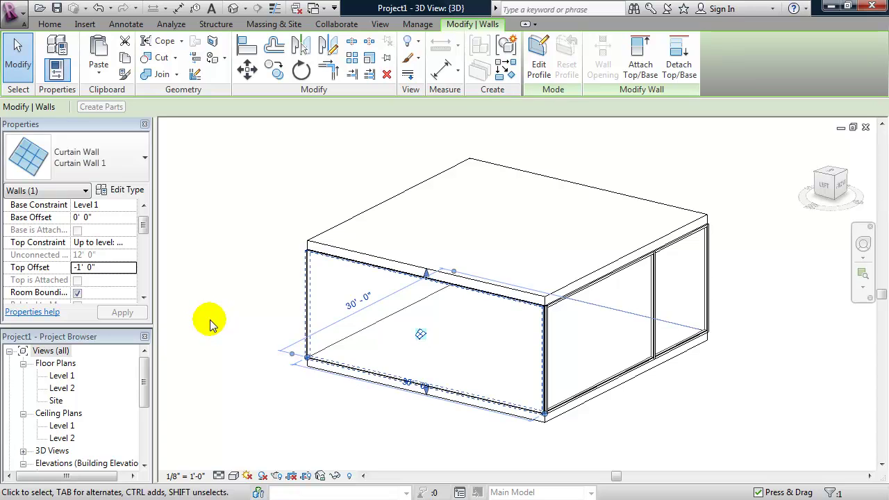
Isolate the 30' curtain wall with HI and pan to frame it on its own
key(h)
key(i)
middle_drag(211, 324, 311, 277)
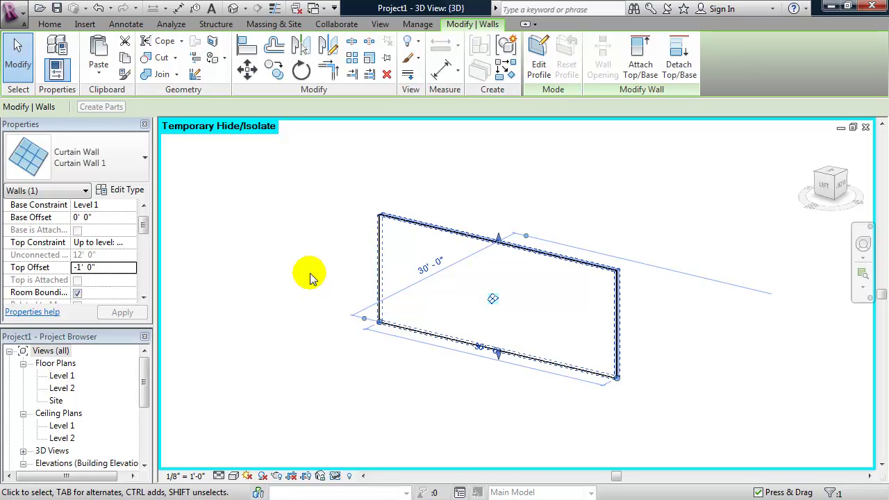
middle_drag(312, 276, 303, 279)
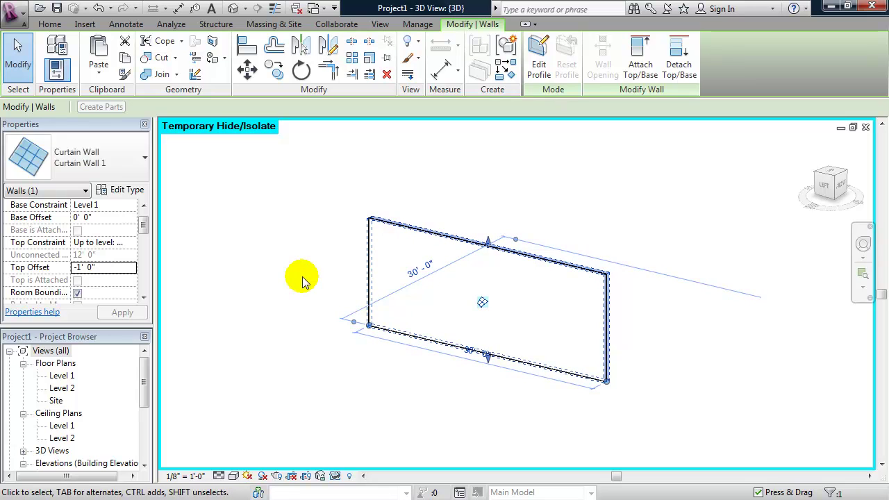
Duplicate the curtain wall type as a new type named Curtain Wall 6'x2'
click(129, 191)
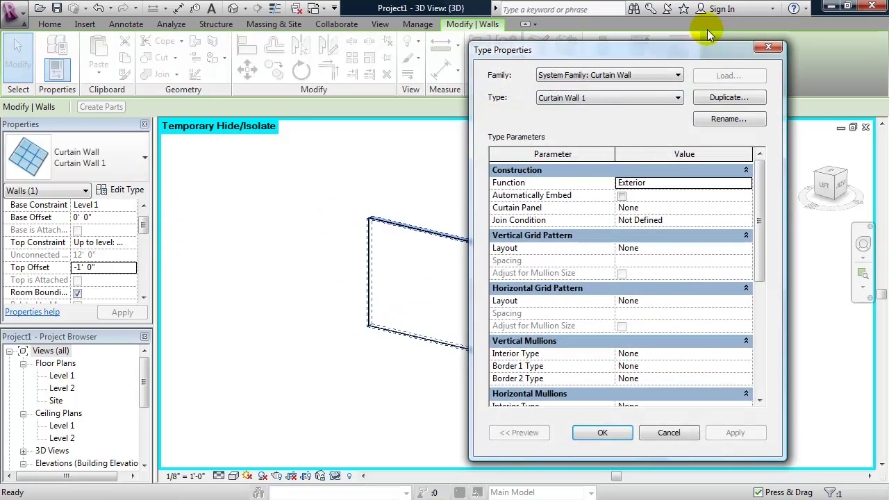
drag(666, 59, 499, 52)
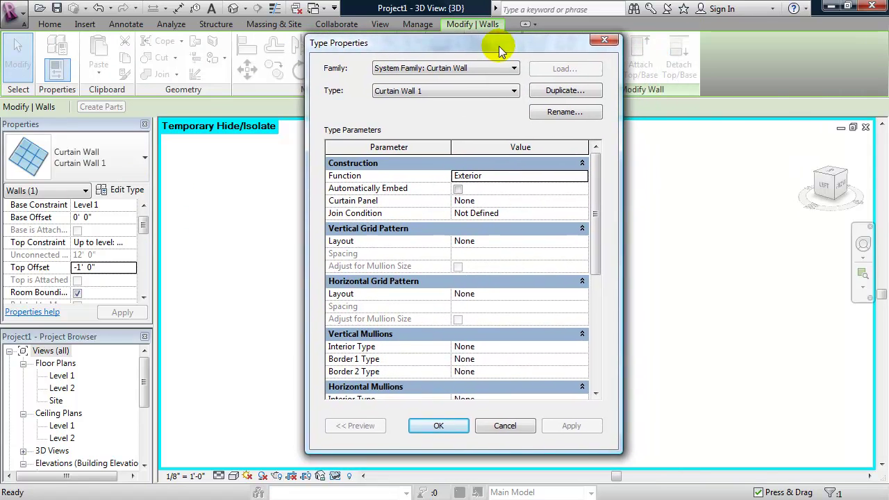
click(548, 90)
click(500, 300)
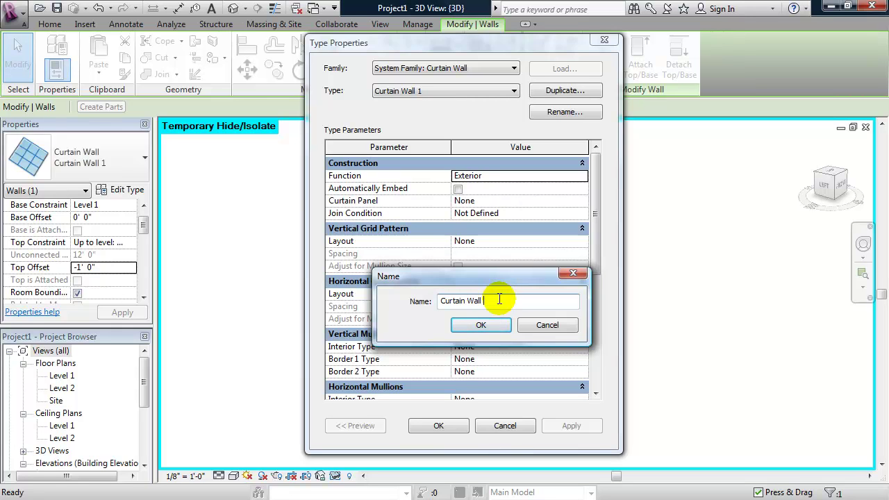
text(6'x2)
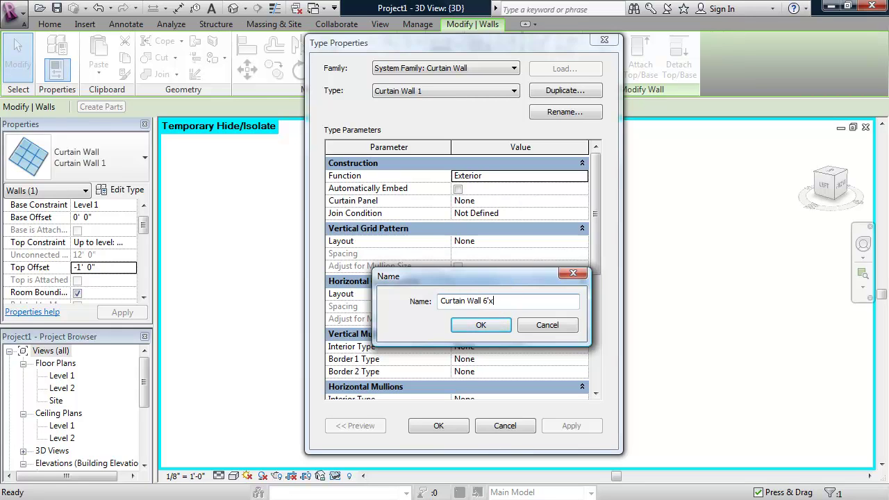
click(478, 325)
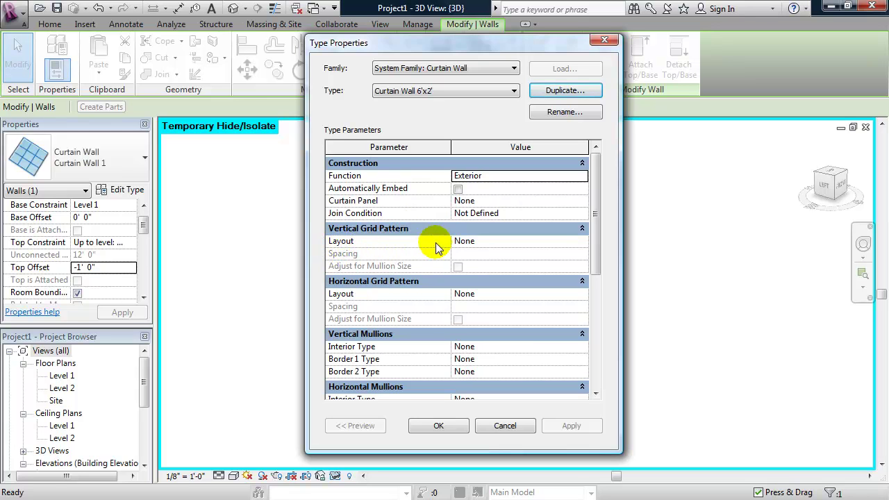
Set vertical and horizontal grids to Fixed Distance, spaced 6' and 2'
click(500, 244)
click(583, 241)
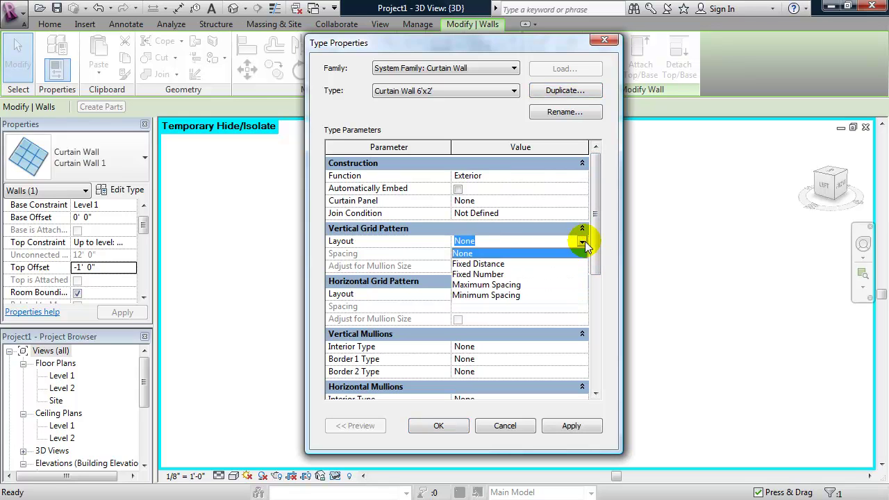
click(477, 264)
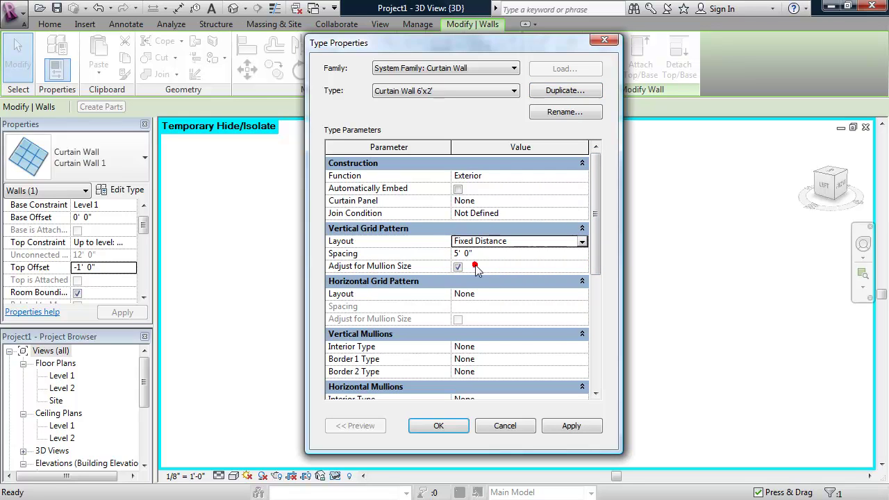
click(476, 254)
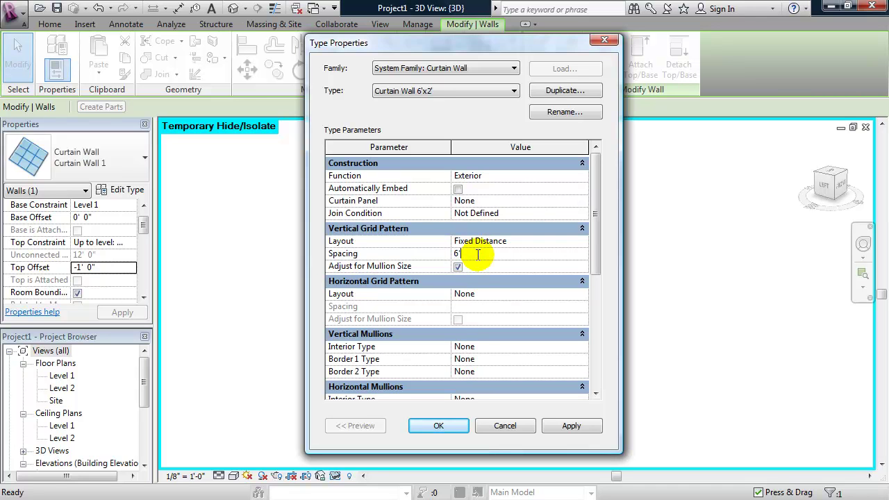
click(478, 294)
click(580, 294)
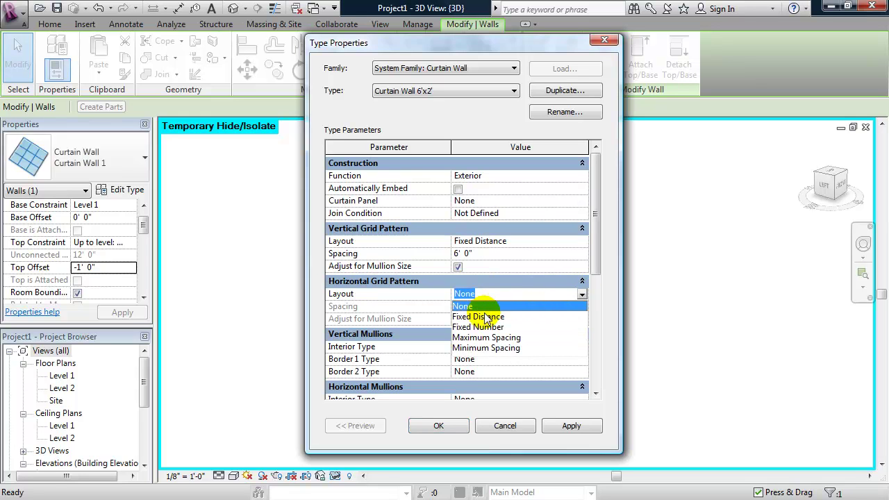
click(479, 317)
click(487, 305)
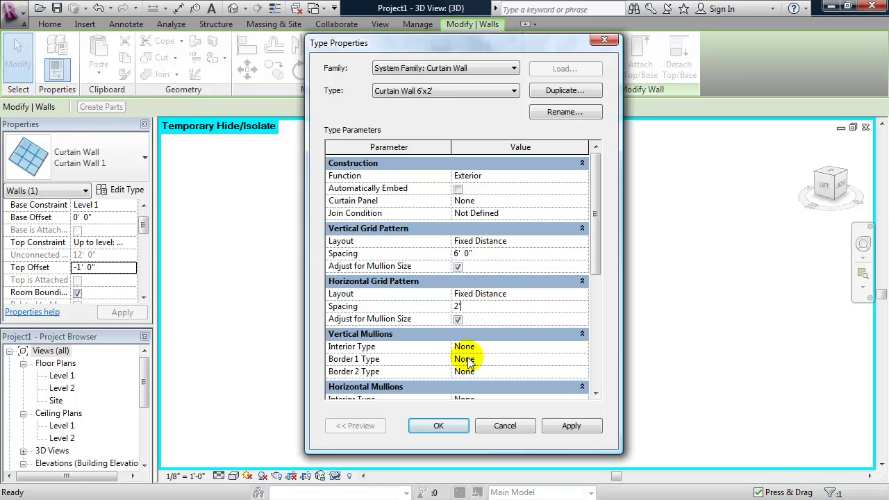
click(444, 426)
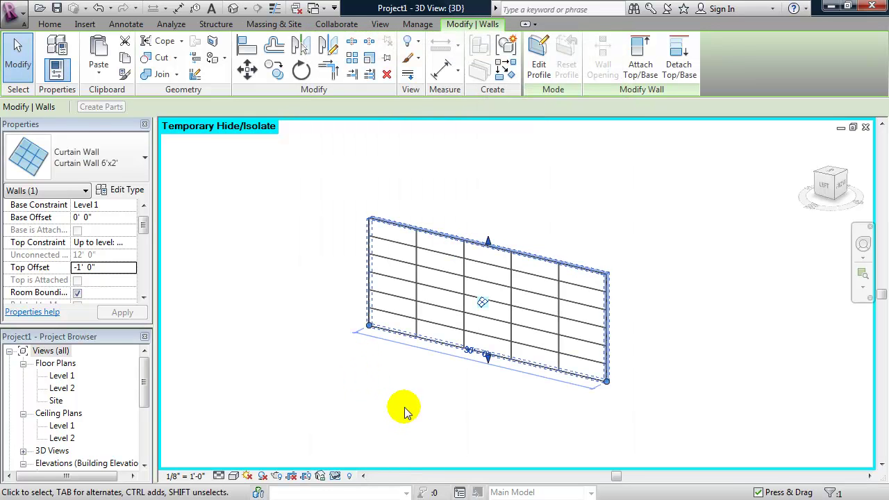
Select the gridded curtain wall and bring up its Curtain Wall 6'x2' type properties
click(418, 408)
scroll(393, 401, up, 1)
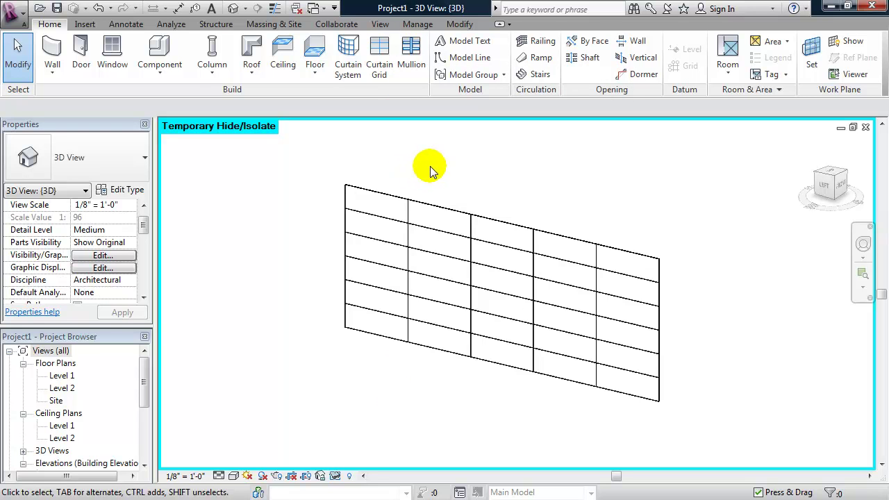
click(435, 203)
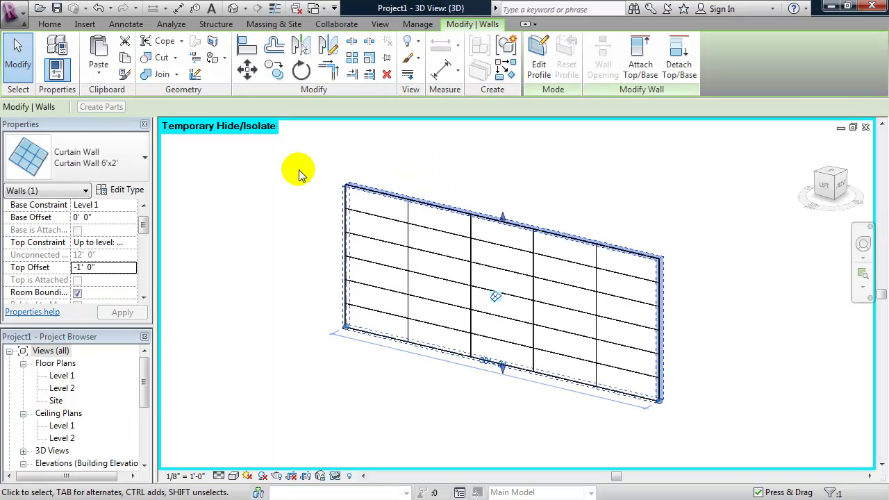
click(125, 194)
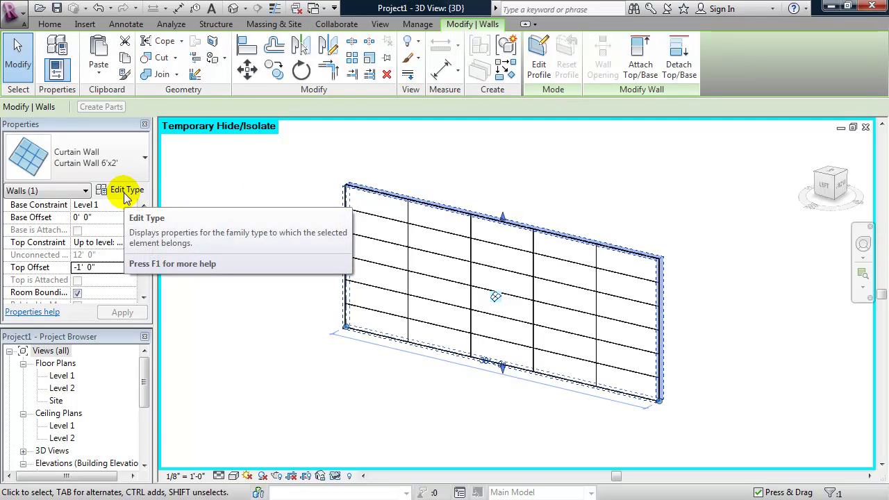
click(125, 196)
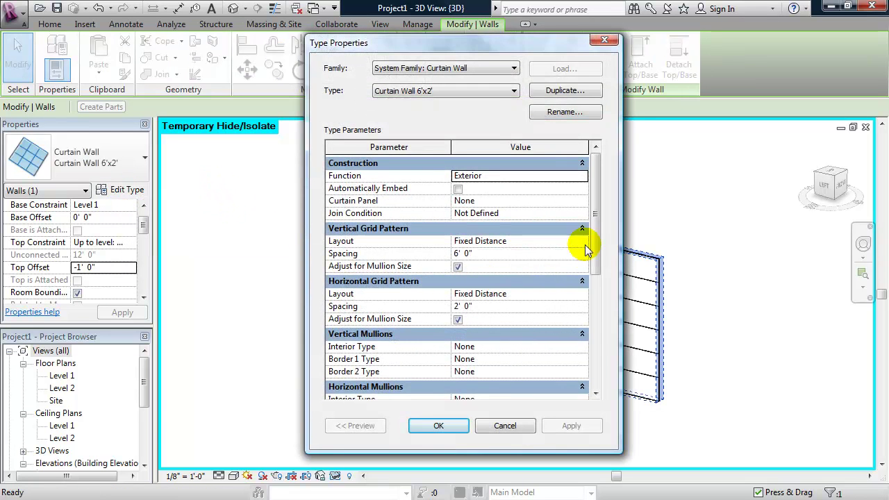
scroll(591, 208, down, 3)
drag(597, 227, 598, 254)
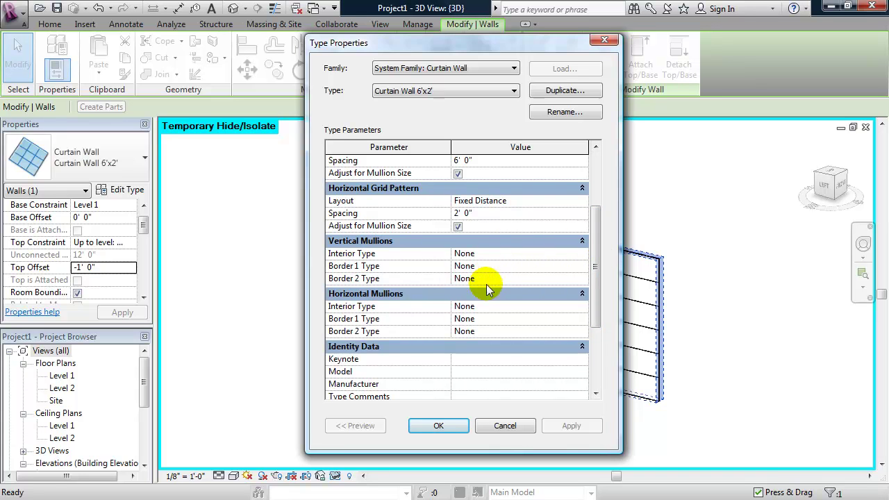
Set the vertical interior and both vertical border mullions to Rectangular Mullion 2.5" x 5"
click(559, 254)
click(581, 253)
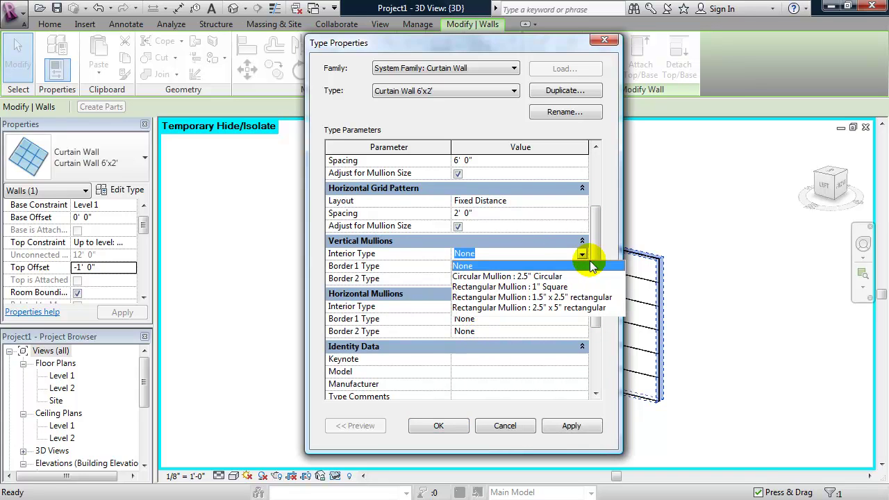
click(599, 307)
click(535, 267)
click(582, 267)
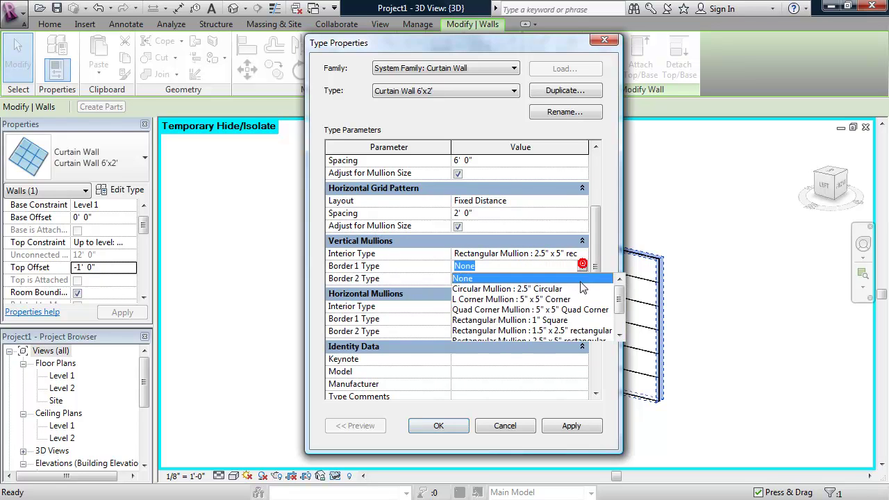
drag(620, 303, 624, 318)
click(590, 309)
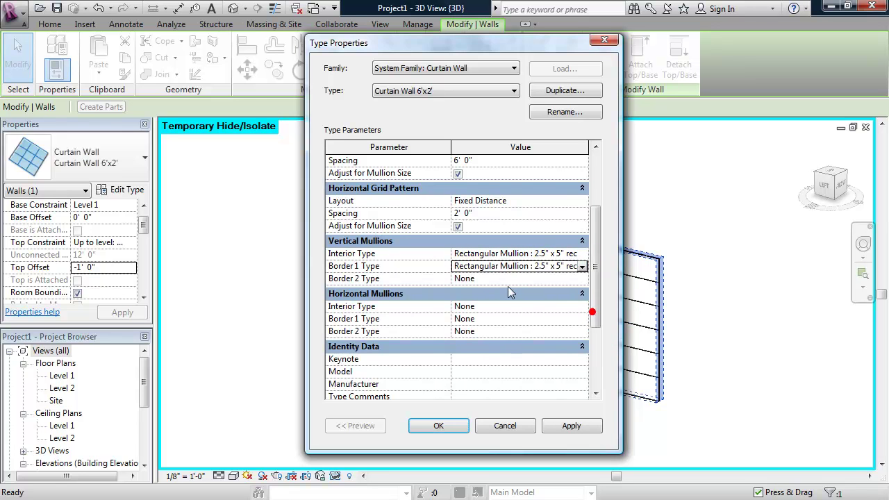
click(560, 278)
click(580, 278)
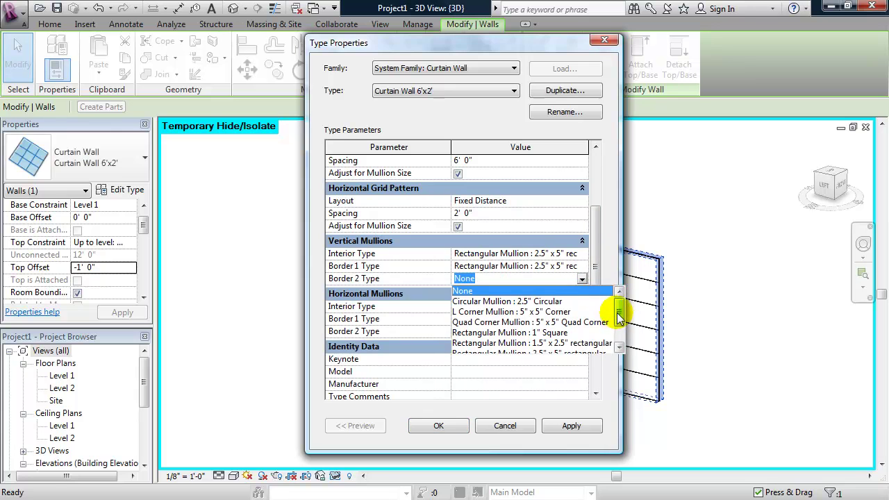
drag(618, 308, 619, 313)
click(595, 339)
Set the horizontal interior and both horizontal border mullions to Rectangular Mullion 2.5" x 5"
click(500, 306)
click(582, 306)
click(586, 360)
click(582, 318)
scroll(617, 361, down, 1)
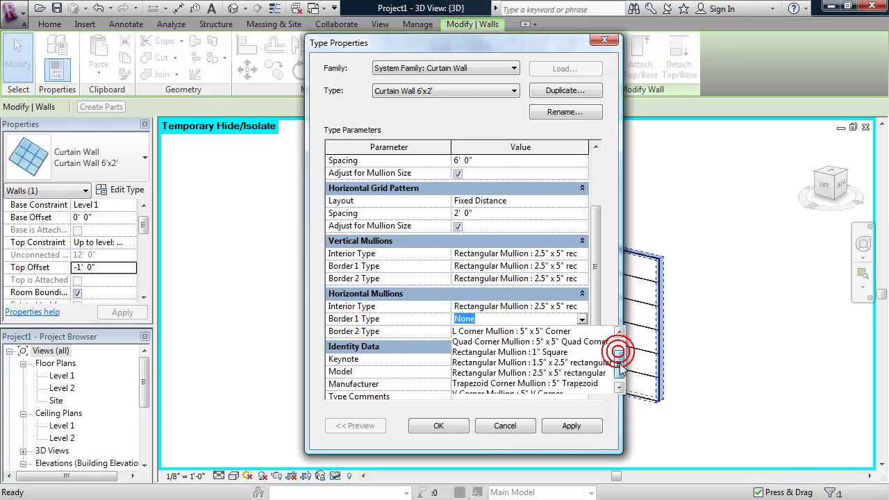
click(597, 373)
click(576, 332)
click(581, 331)
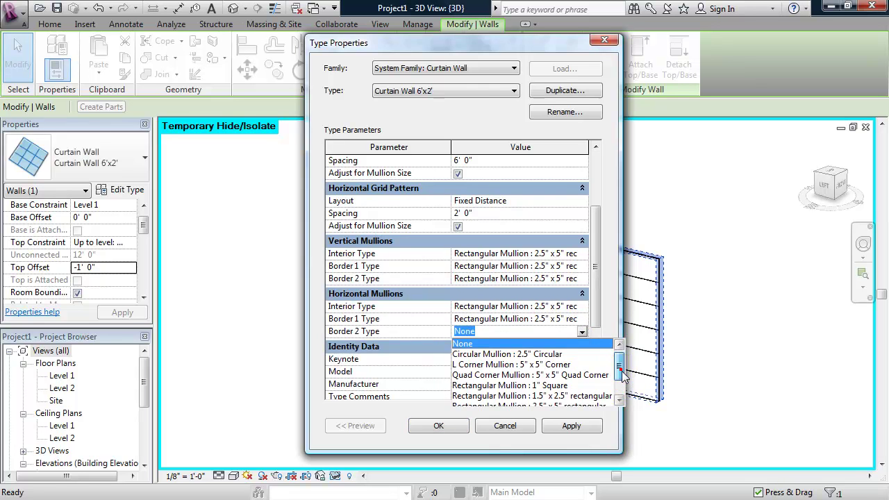
click(599, 397)
click(433, 425)
click(437, 425)
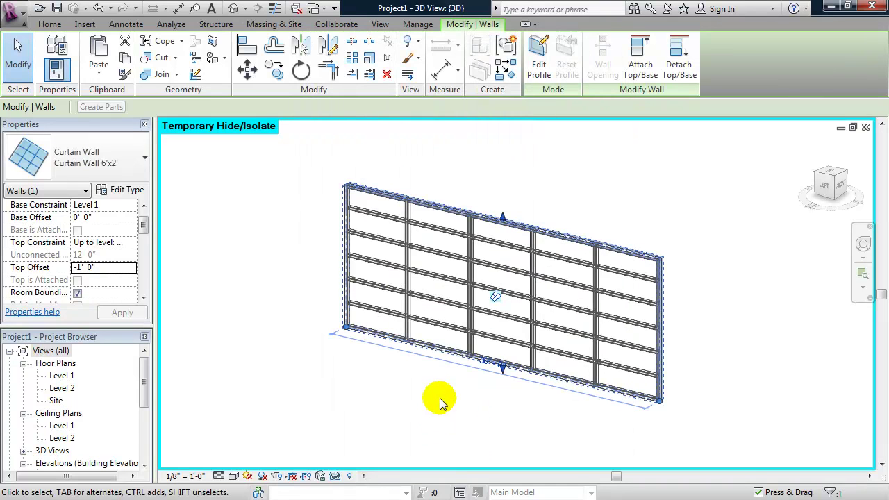
Reset Temporary Hide/Isolate with HR to show the whole building again
middle_drag(442, 401, 395, 401)
click(435, 395)
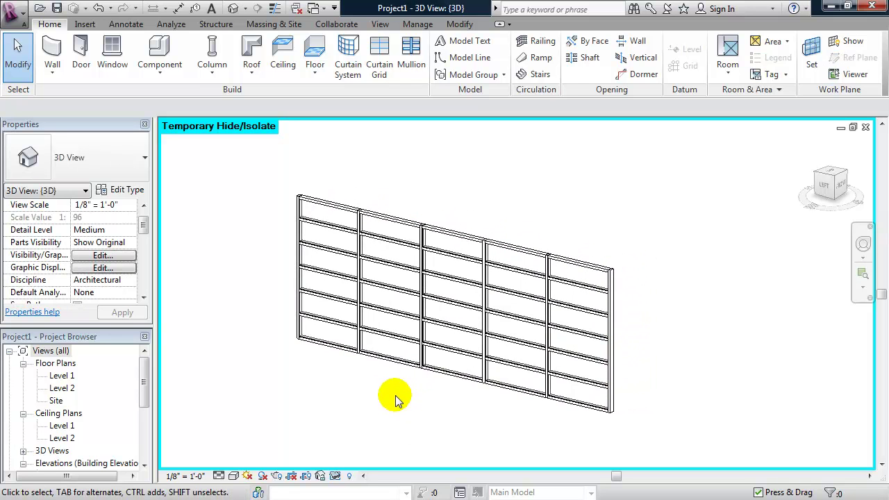
key(h)
key(r)
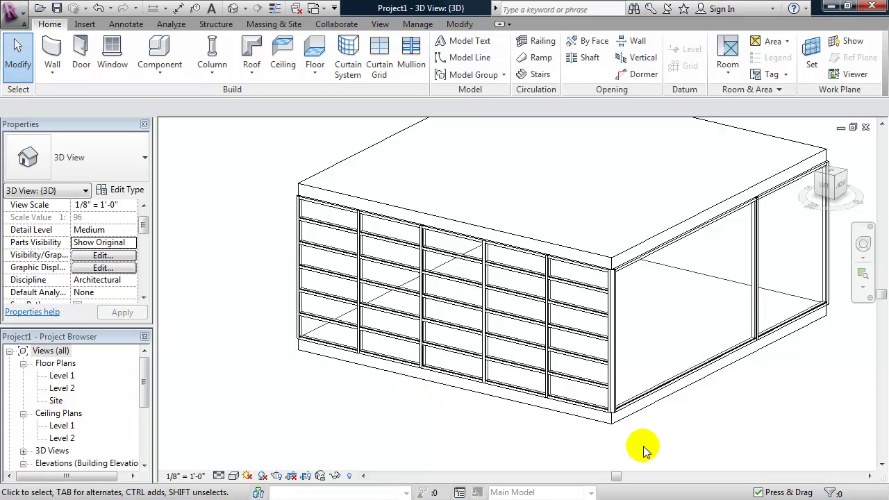
Isolate the plain side and gridded front curtain walls together, orbiting to view both
click(634, 407)
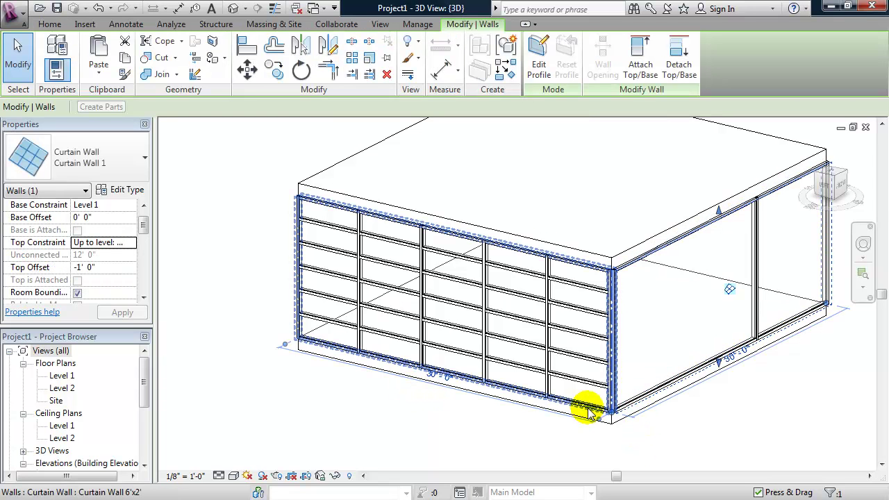
ctrl+click(588, 411)
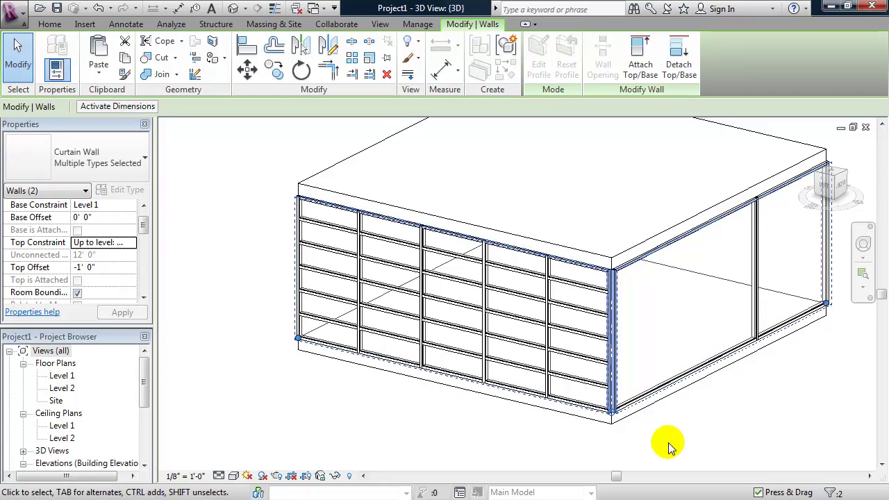
key(h)
key(i)
shift+middle_drag(651, 432, 533, 332)
click(542, 227)
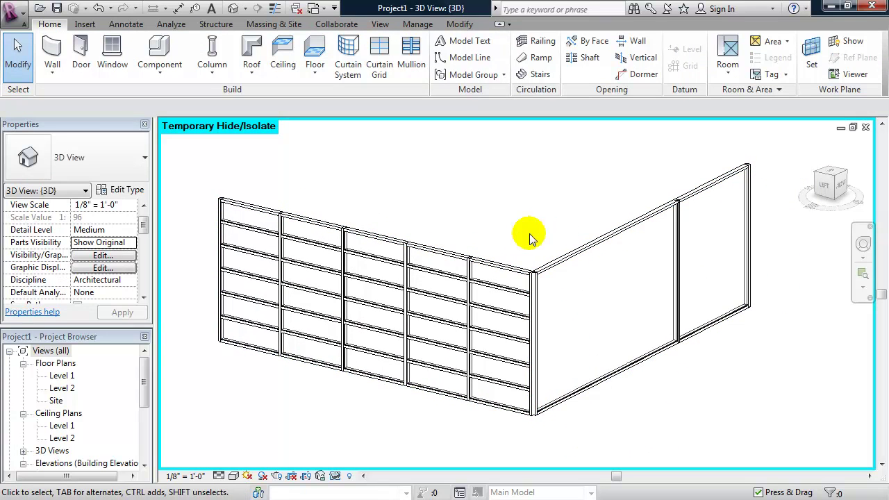
Zoom into the curtain walls' corner and Tab-select the rectangular corner mullion
scroll(531, 248, up, 5)
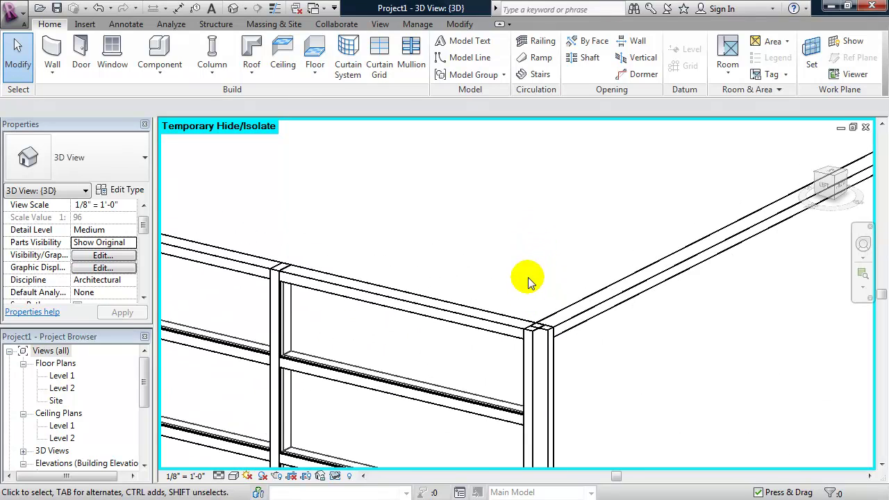
mouse_move(523, 251)
middle_down()
mouse_move(521, 196)
mouse_move(515, 236)
middle_up()
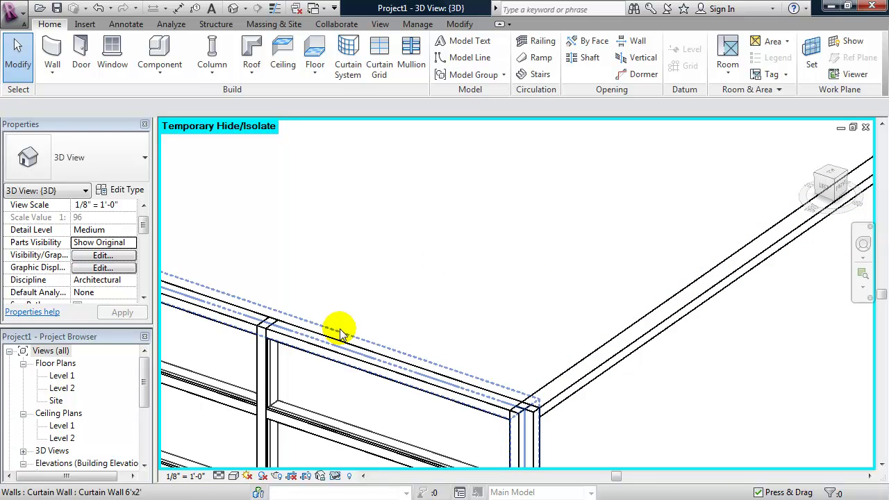
middle_drag(463, 284, 474, 217)
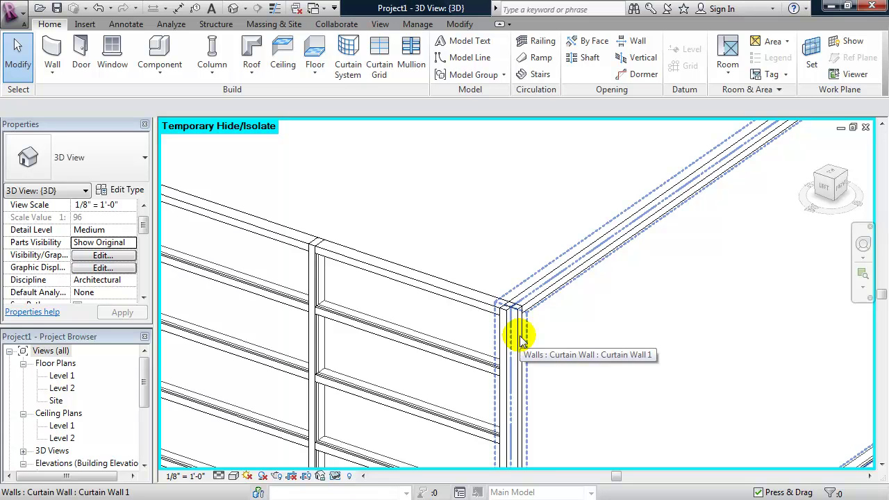
key(Tab)
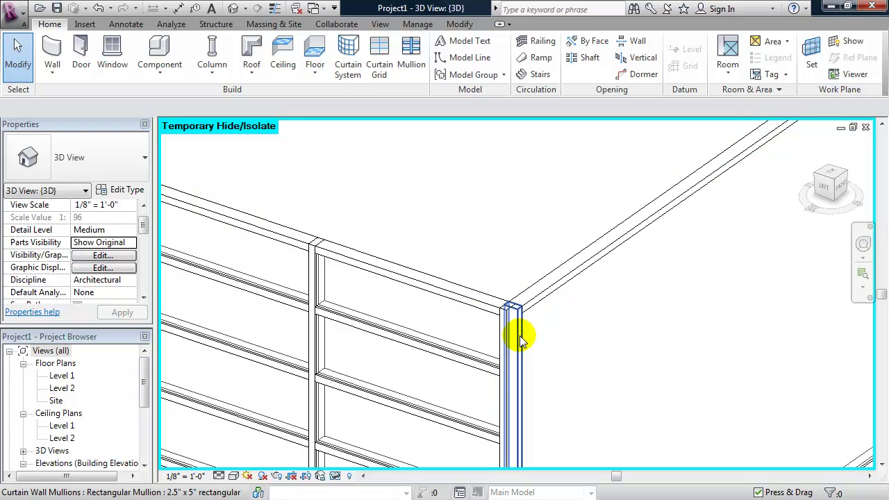
click(519, 339)
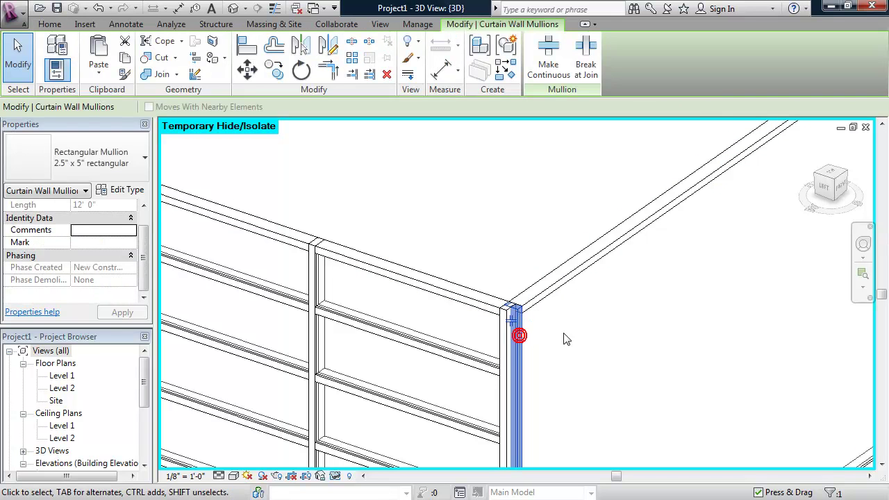
Change the corner mullion to 5" V Corner and delete the overlapping mullions
click(111, 158)
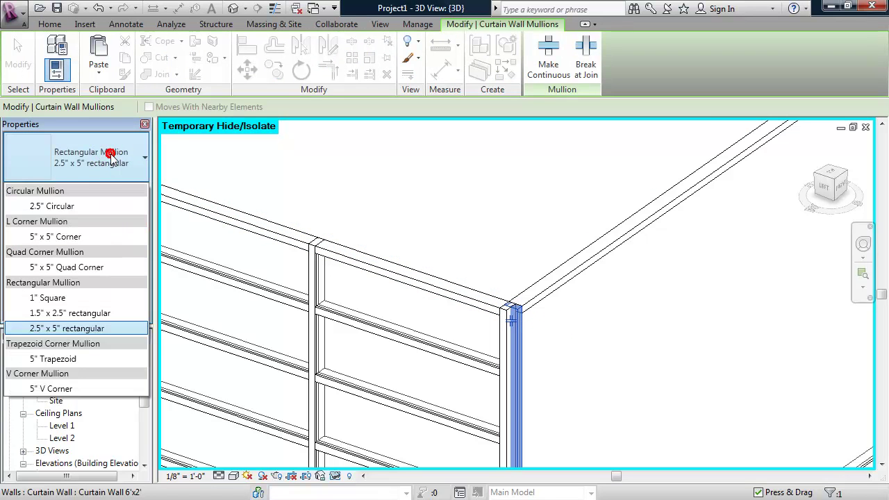
click(62, 389)
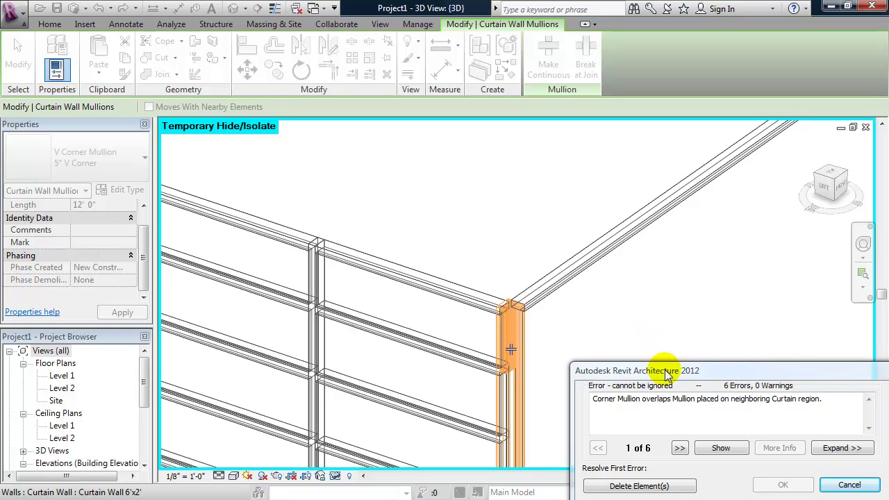
drag(664, 371, 636, 332)
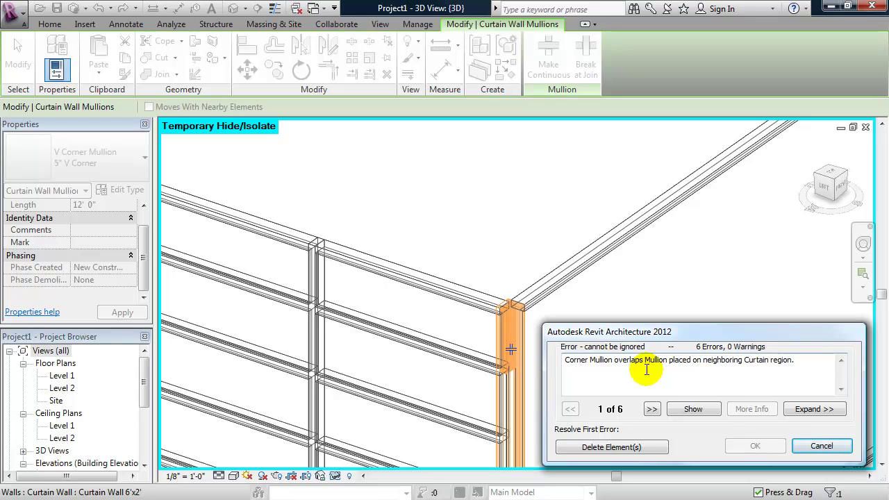
click(606, 450)
click(595, 386)
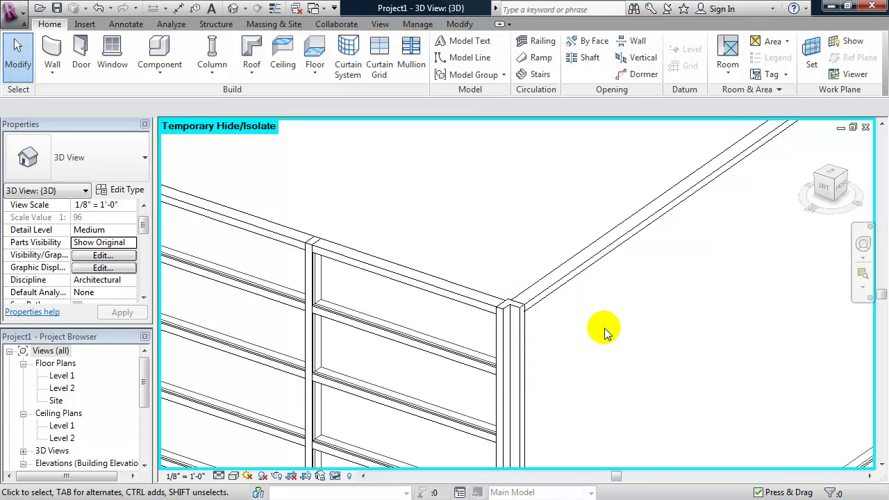
Zoom out and Tab-select the four lower horizontal mullions in the middle bay
scroll(604, 331, down, 2)
middle_drag(595, 348, 617, 299)
scroll(605, 318, down, 5)
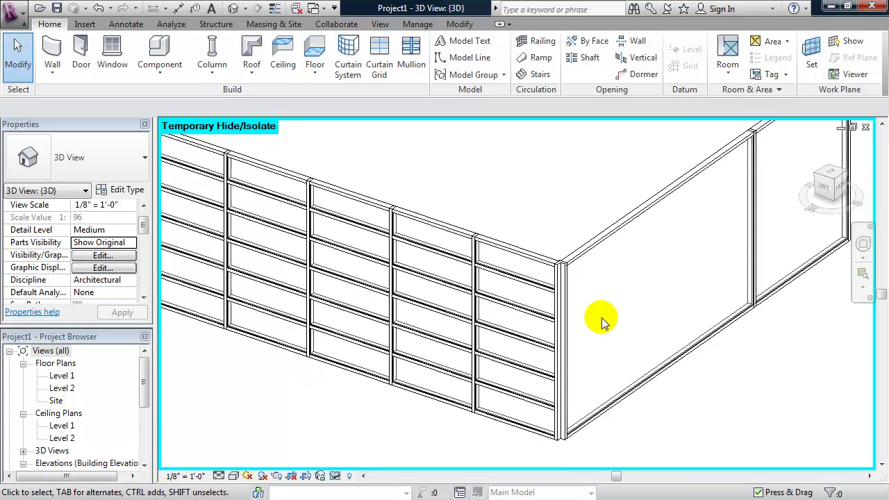
middle_drag(341, 407, 305, 409)
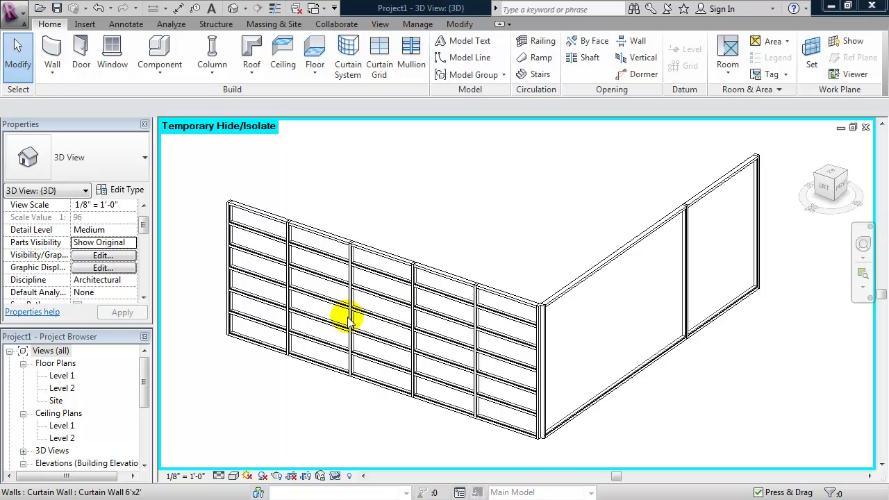
click(383, 362)
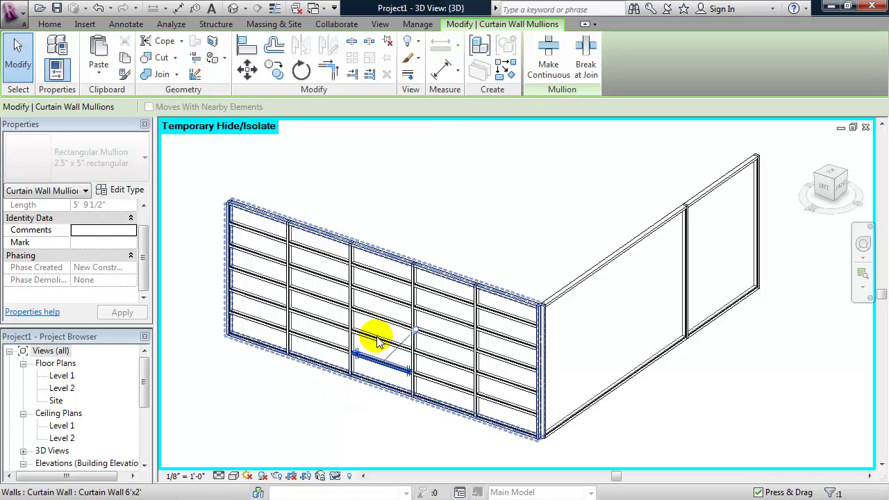
key(Tab)
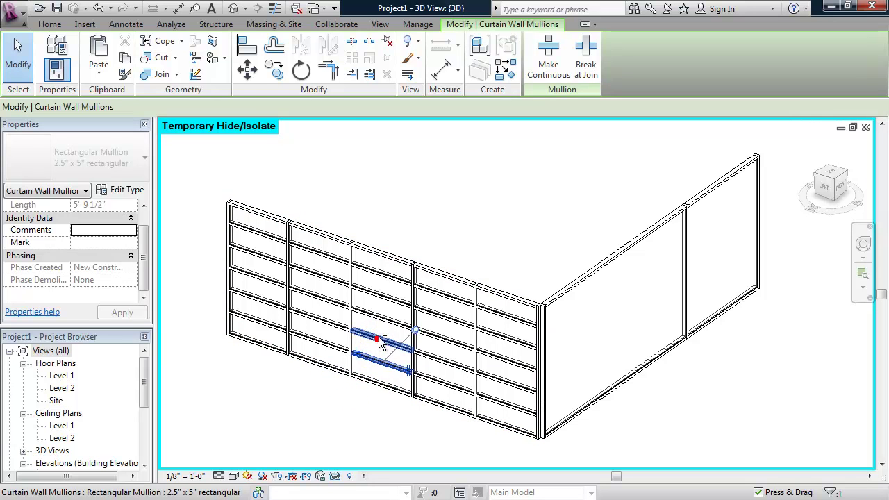
ctrl+click(378, 344)
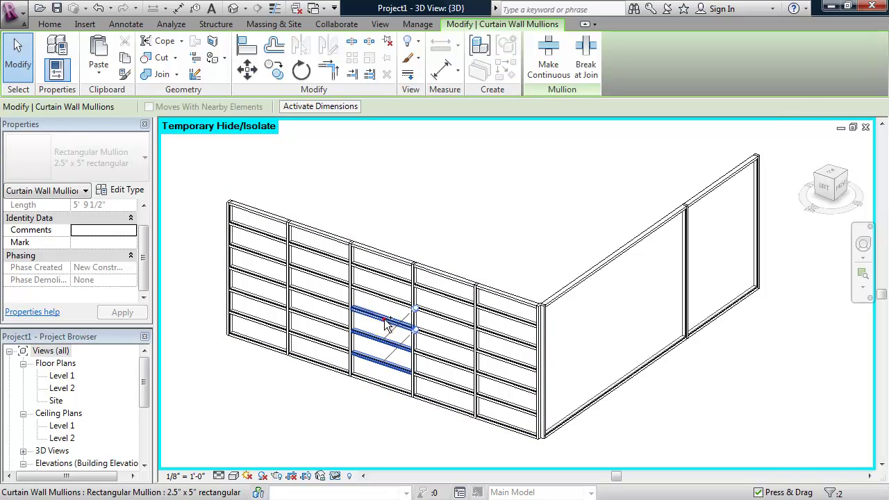
ctrl+click(386, 319)
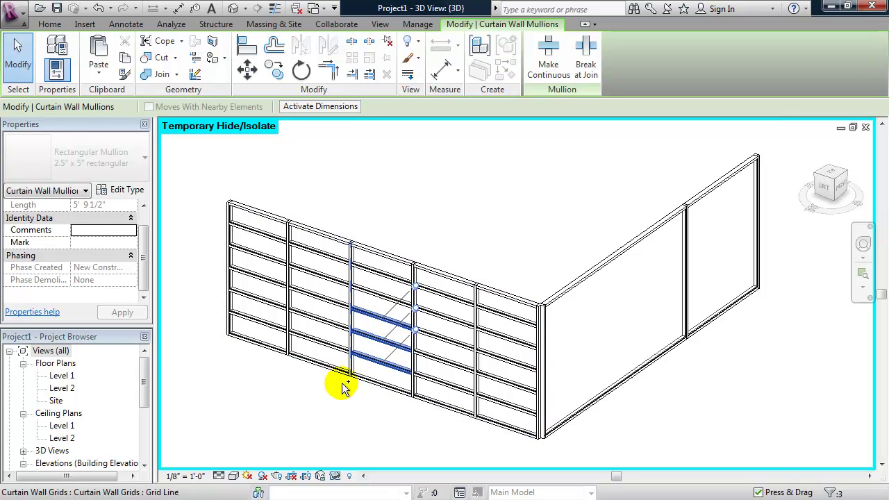
key(Tab)
ctrl+click(378, 388)
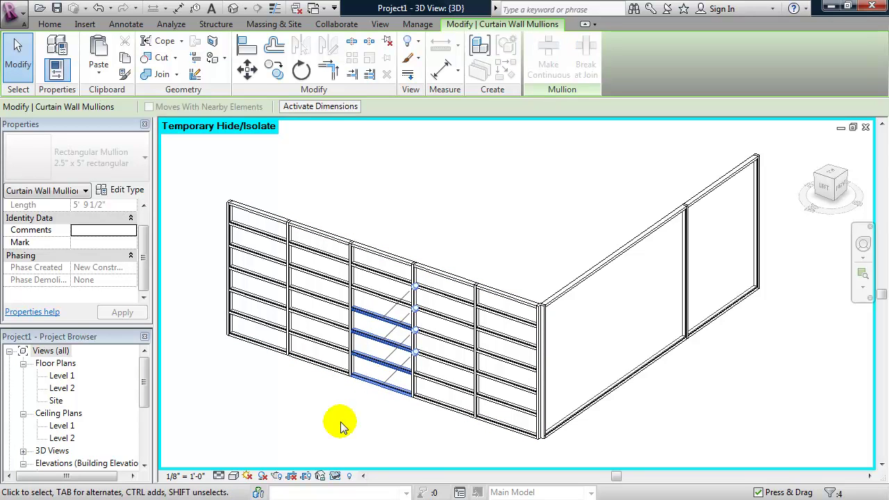
Unpin the four selected mullions and delete them
click(416, 352)
click(414, 330)
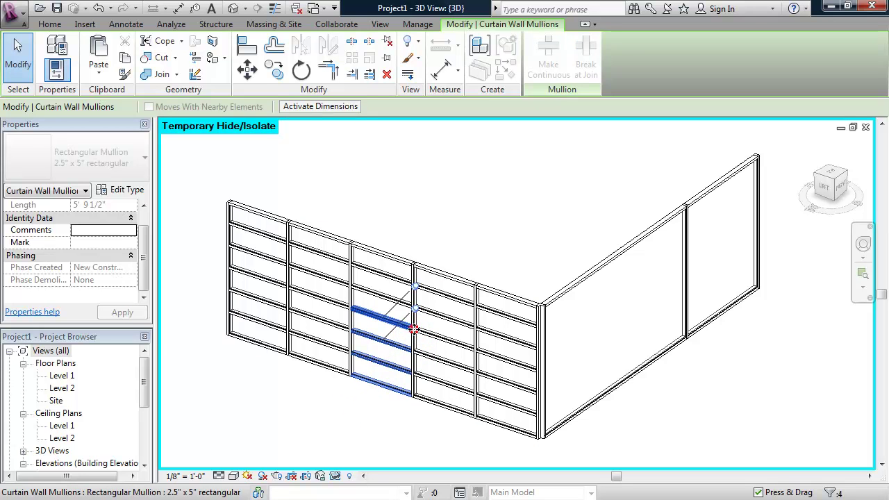
click(414, 308)
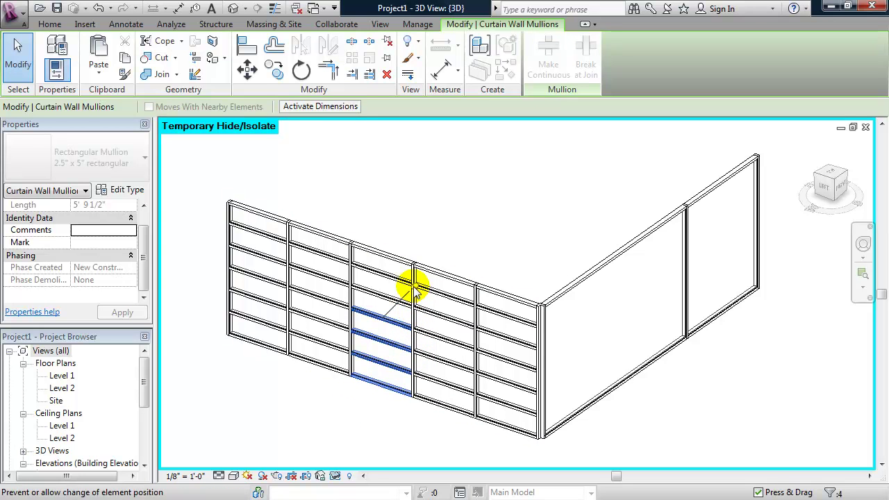
click(413, 285)
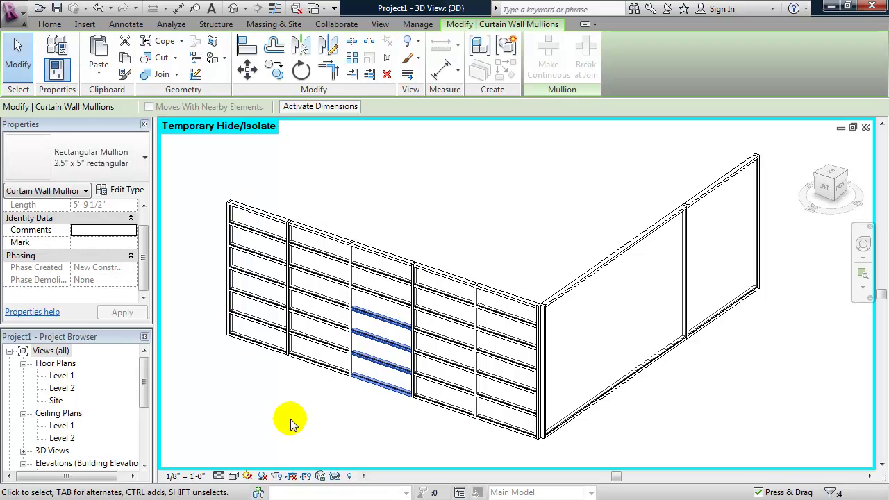
key(Delete)
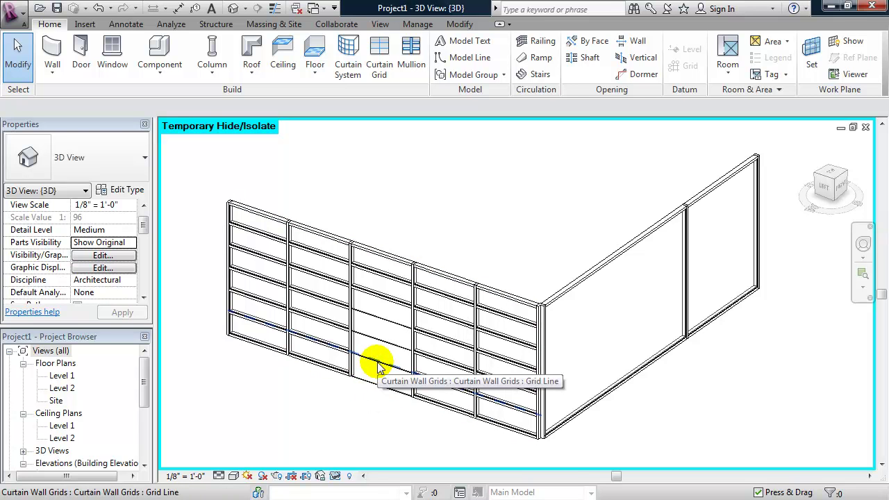
Remove the first grid line's middle-bay segment with Add/Remove Segments
click(379, 367)
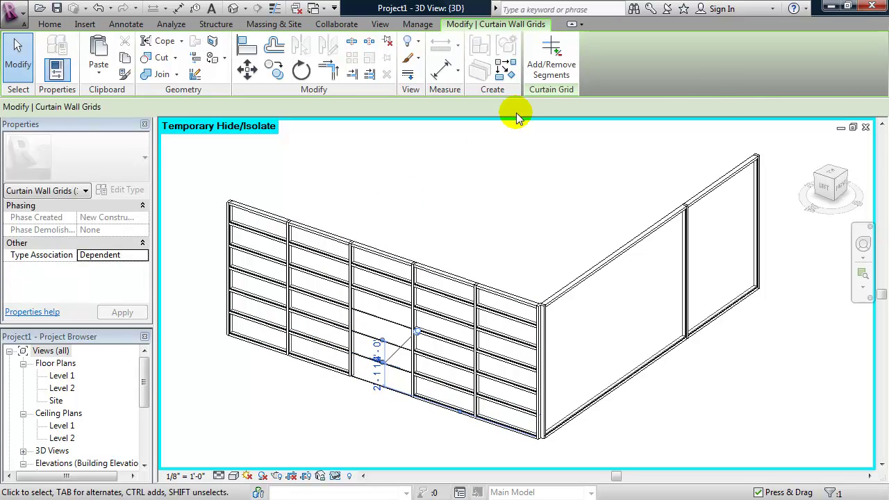
click(558, 70)
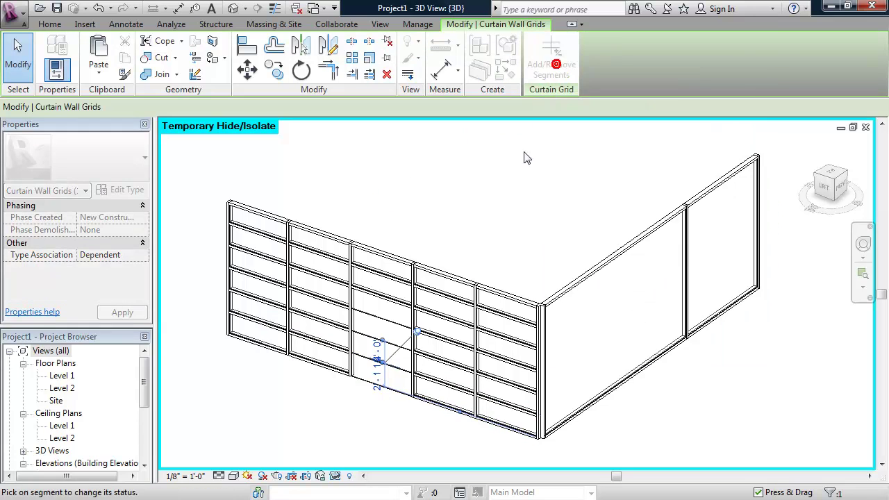
click(400, 373)
middle_drag(376, 412, 406, 415)
scroll(353, 412, up, 2)
middle_drag(355, 411, 358, 417)
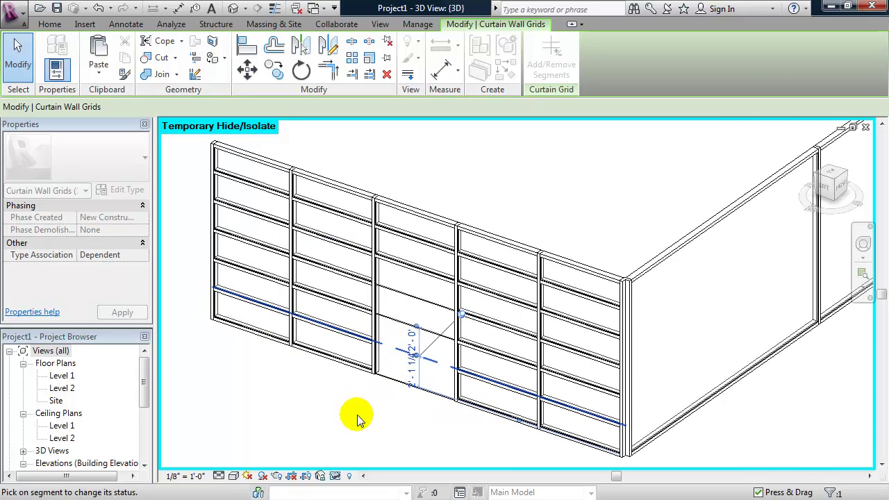
scroll(354, 414, down, 2)
key(Escape)
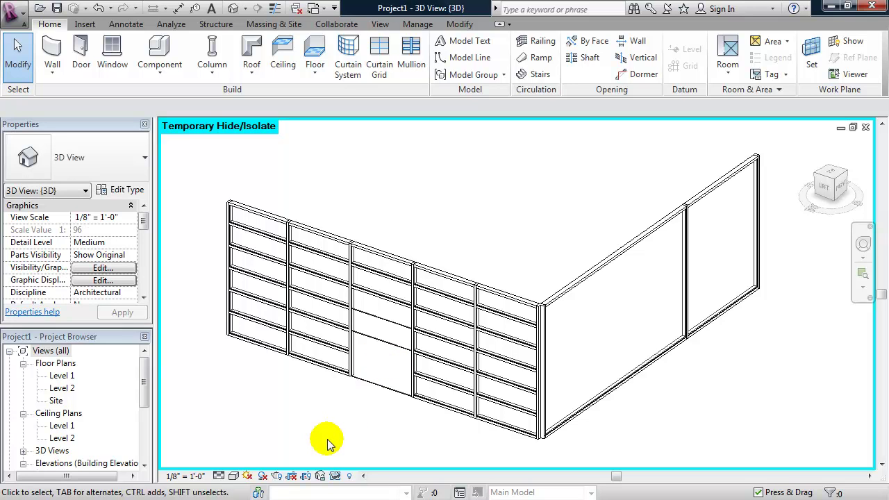
Remove the remaining middle-bay grid segments and select the 5' 9 1/2" x 8' 0" glazed panel
click(385, 342)
click(545, 47)
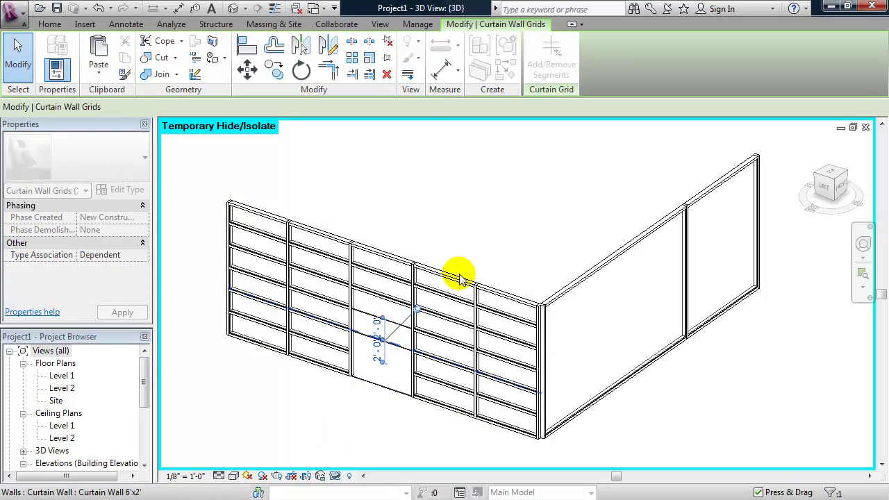
click(393, 349)
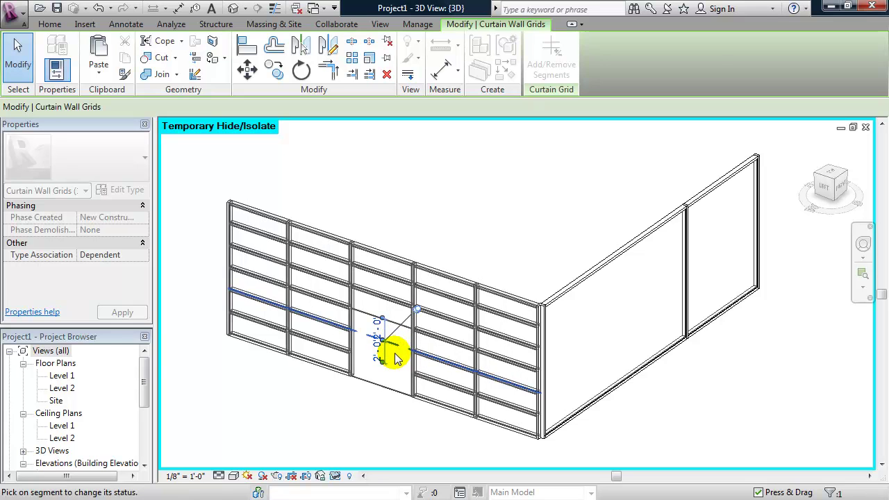
key(Escape)
key(Escape)
click(394, 317)
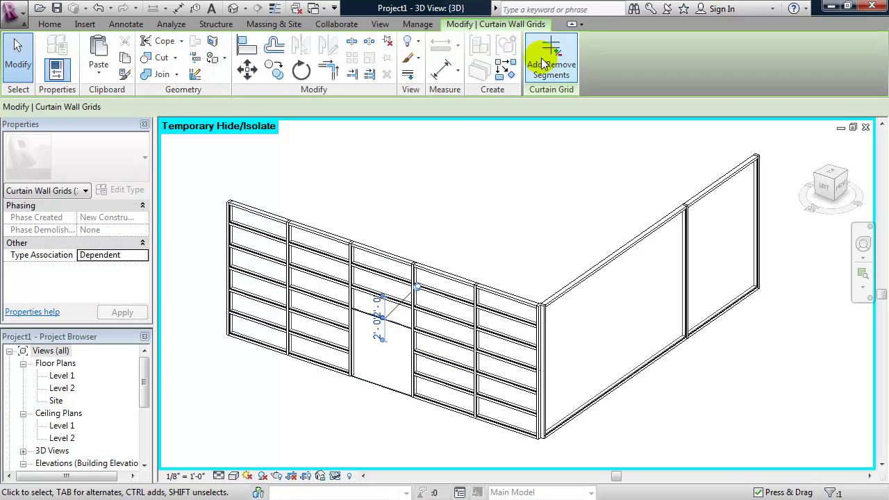
click(395, 321)
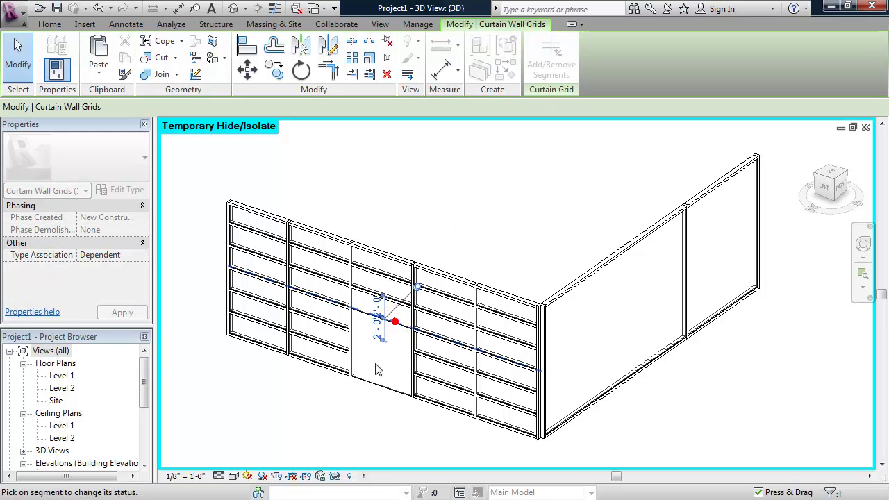
click(351, 421)
middle_drag(374, 415, 390, 409)
key(Tab)
key(Tab)
click(384, 377)
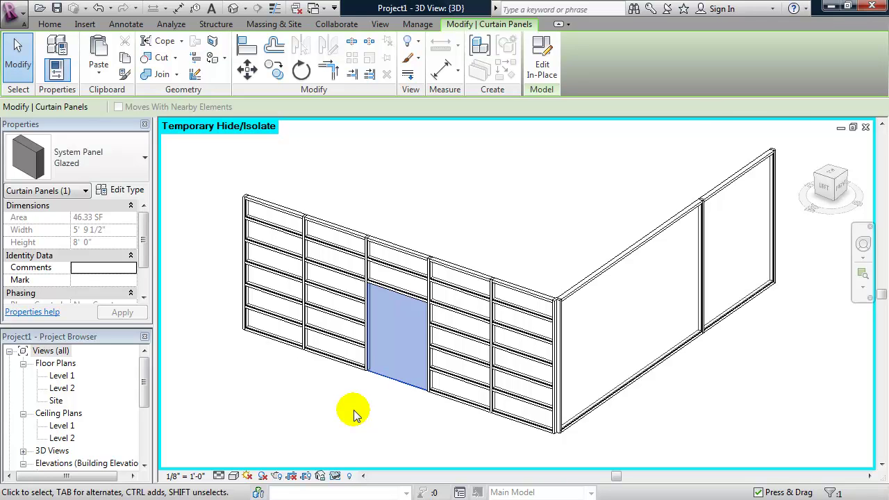
Load Curtain Wall Dbl Glass.rfa from the library's Doors folder via Load Family
middle_drag(354, 414, 352, 424)
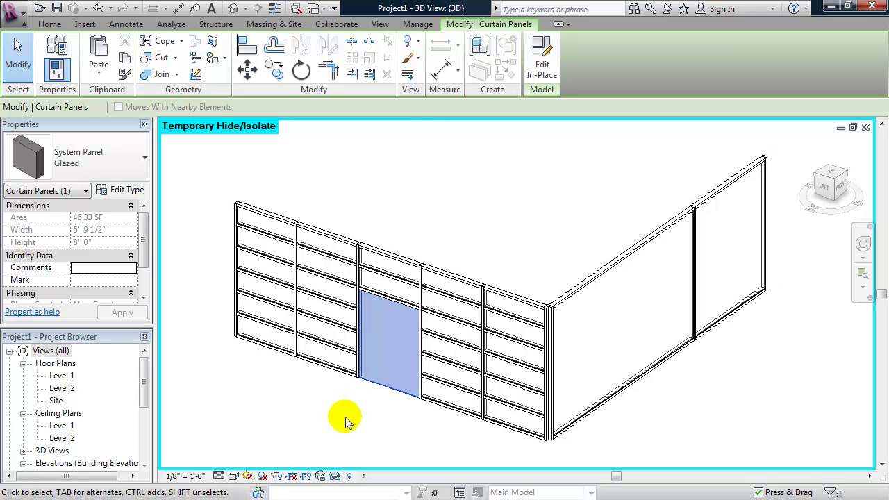
click(89, 24)
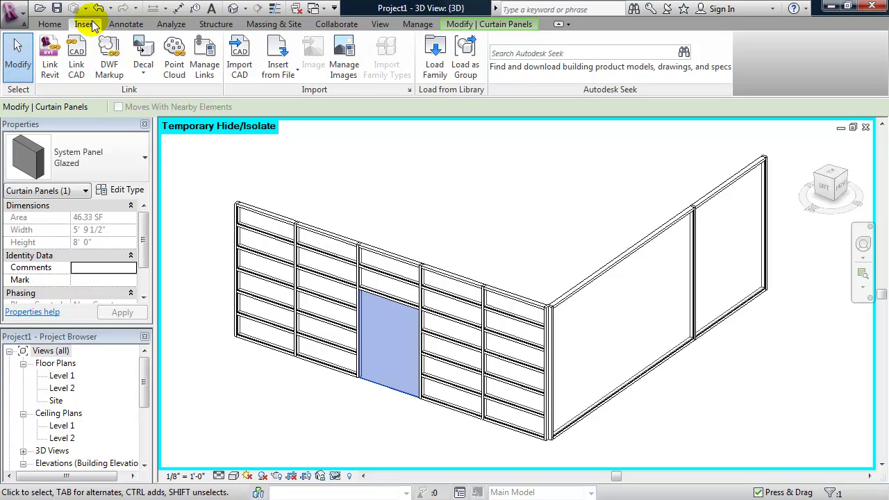
click(436, 57)
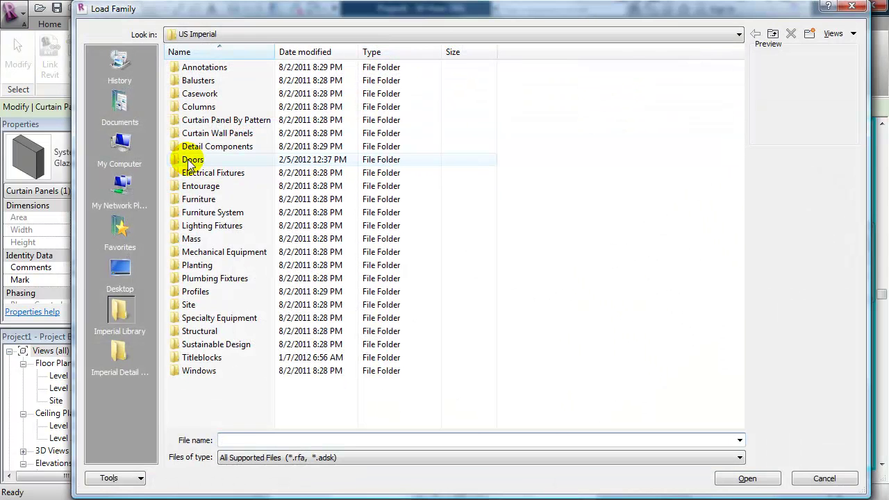
double_click(191, 160)
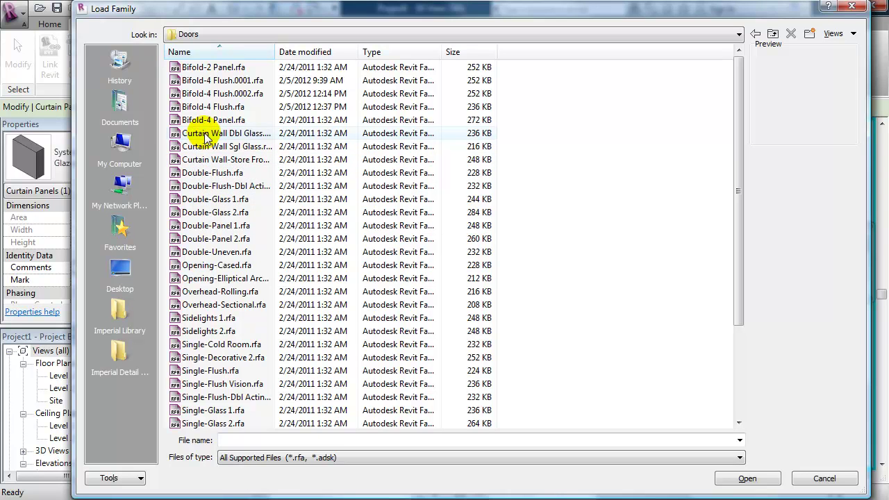
click(206, 133)
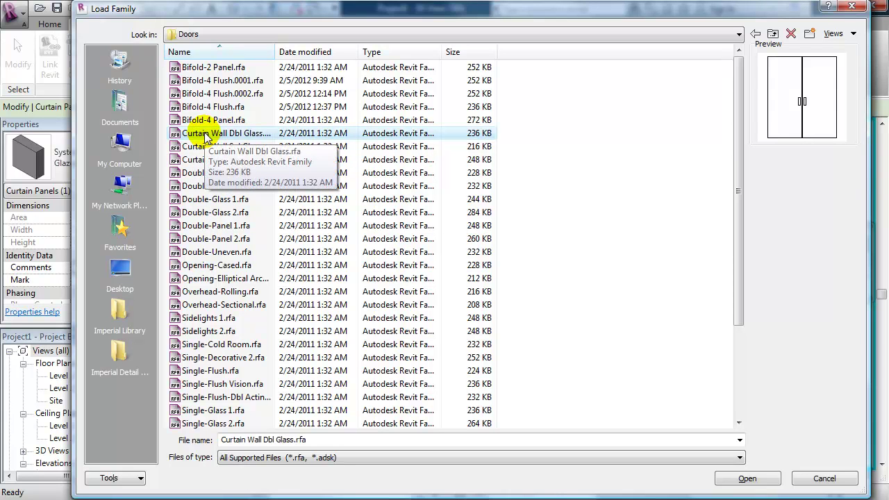
click(747, 477)
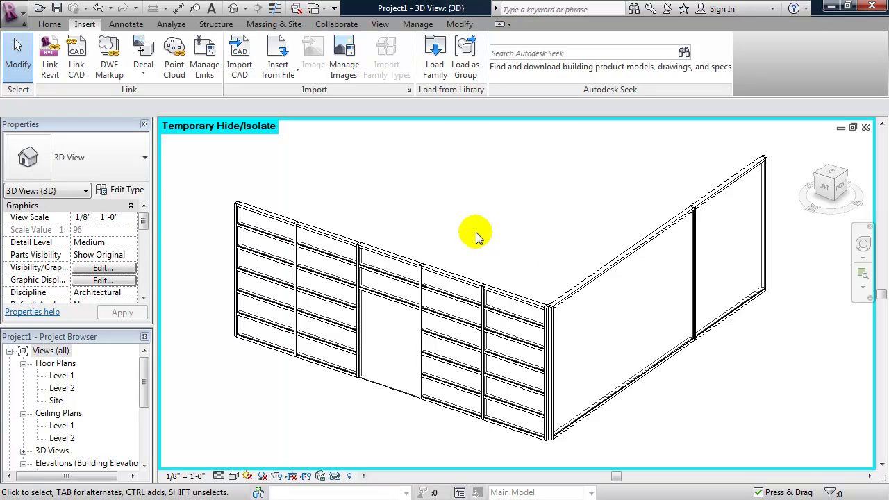
Swap the tall middle glazed panel for the Curtain Wall Dbl Glass double door type
key(Tab)
key(Tab)
key(Tab)
key(Tab)
click(384, 383)
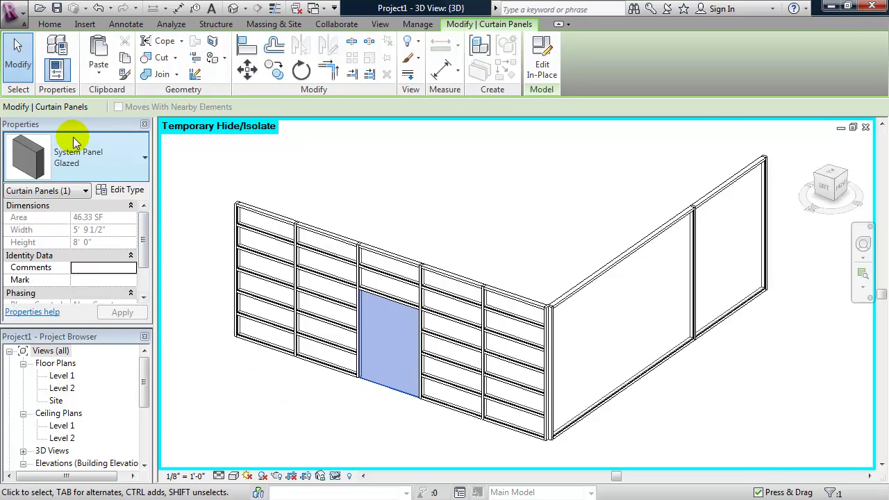
click(108, 152)
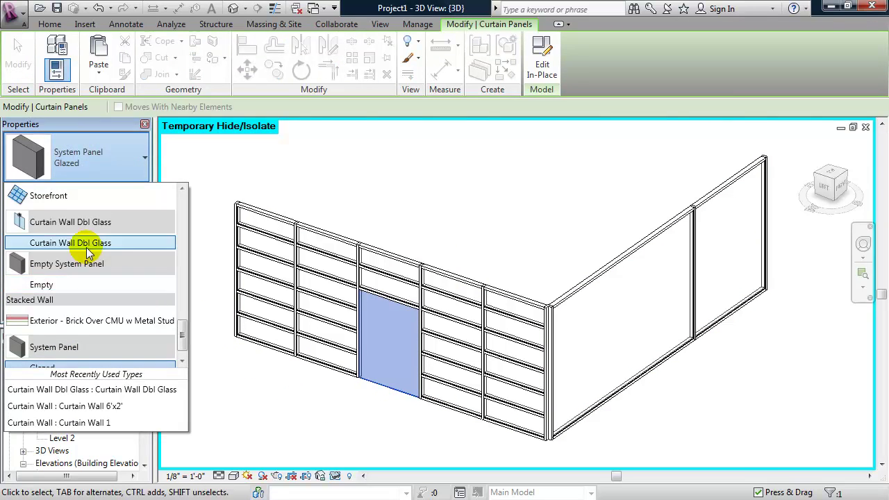
click(141, 244)
click(510, 229)
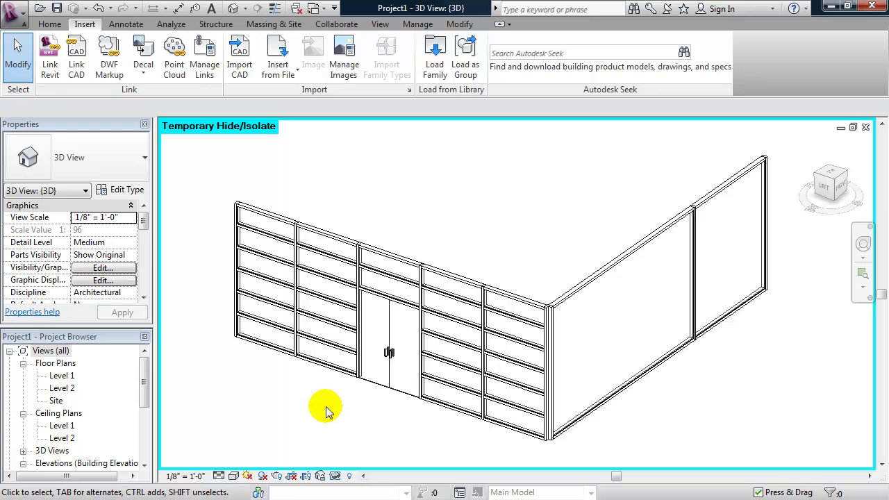
middle_drag(323, 407, 324, 401)
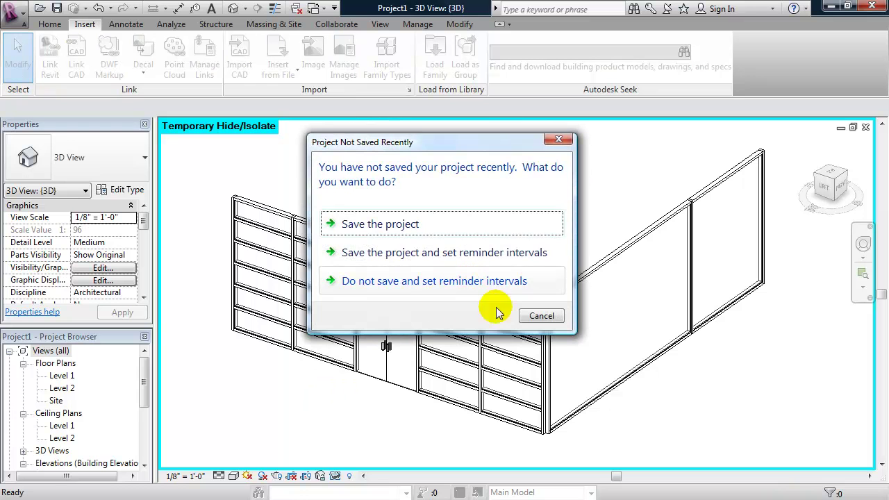
Dismiss the save reminder and set the top-left, second-column and right-of-door panels to System Panel: Solid
click(553, 316)
click(429, 387)
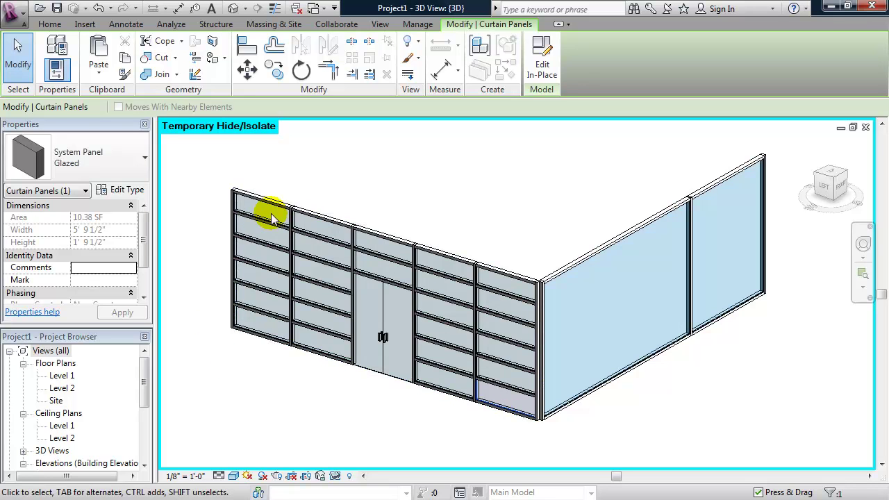
key(Tab)
key(Tab)
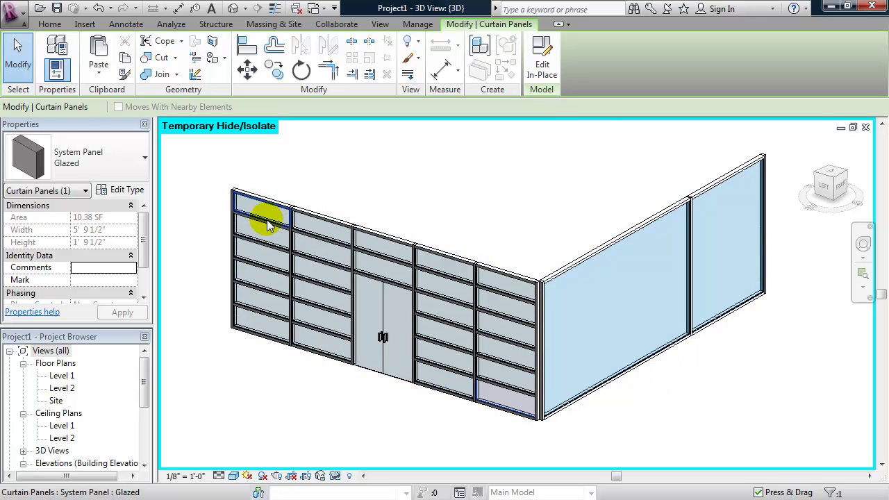
click(268, 224)
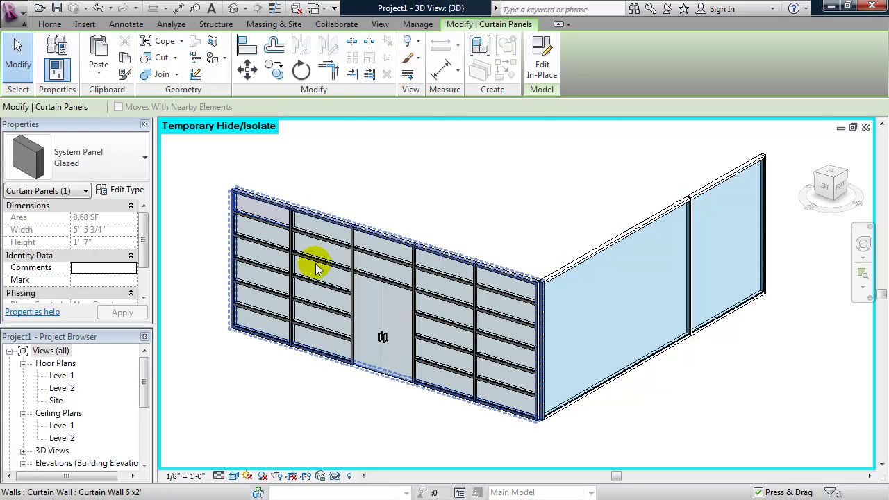
key(Tab)
key(Tab)
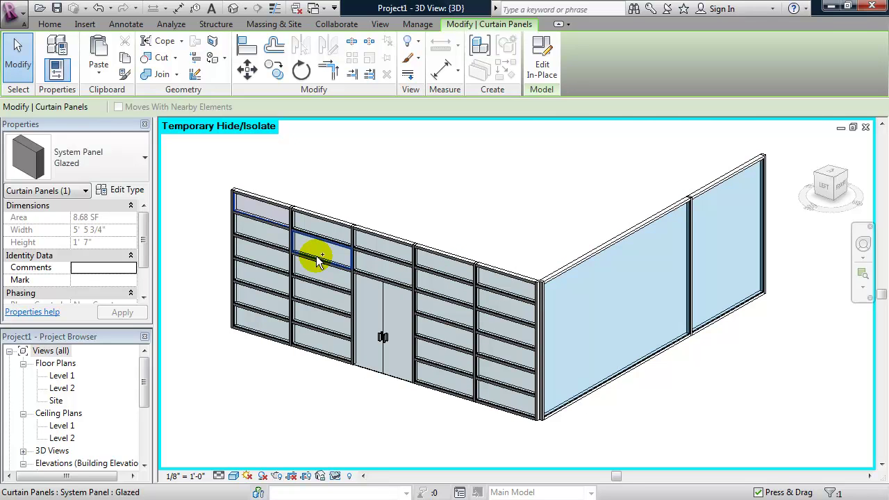
ctrl+click(318, 258)
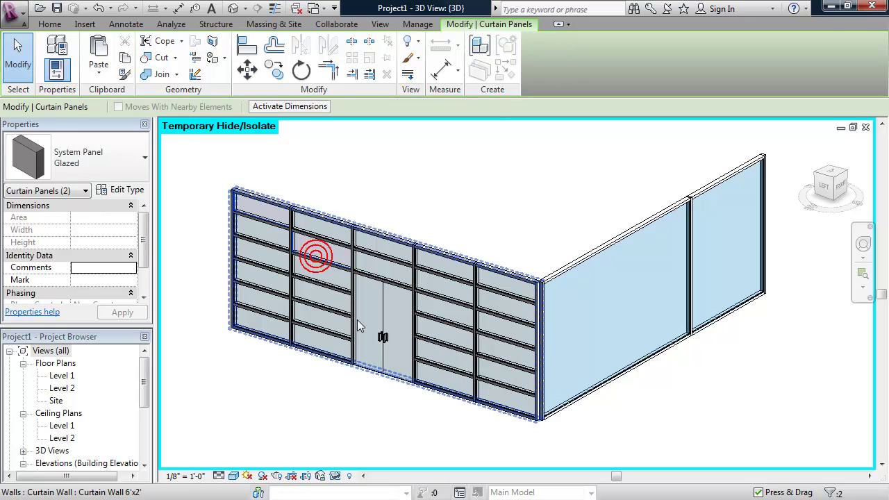
key(Tab)
key(Tab)
ctrl+click(430, 340)
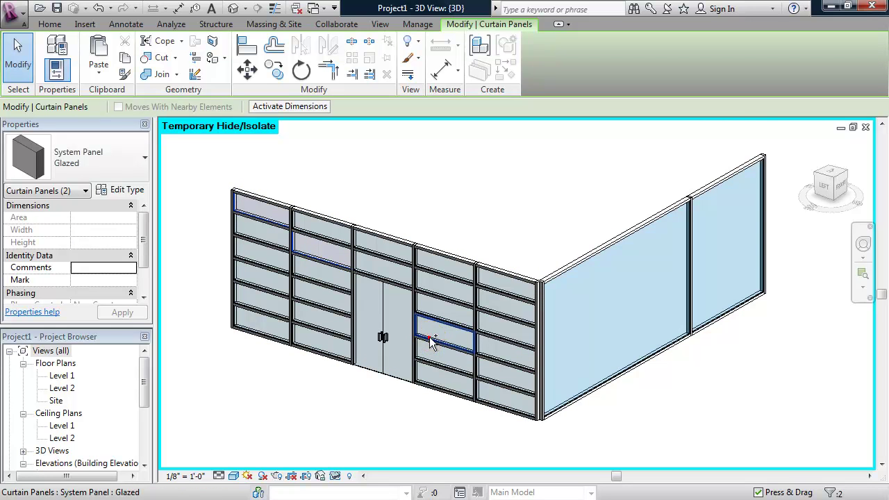
key(Tab)
key(Tab)
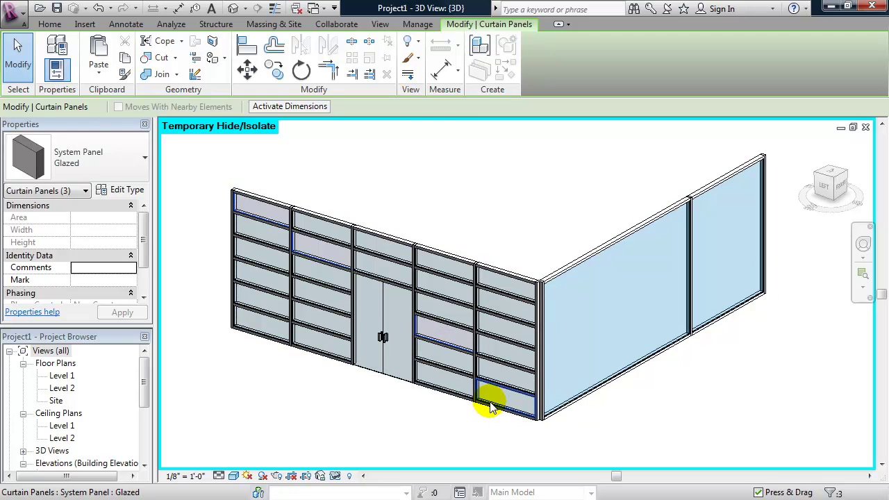
shift+click(488, 406)
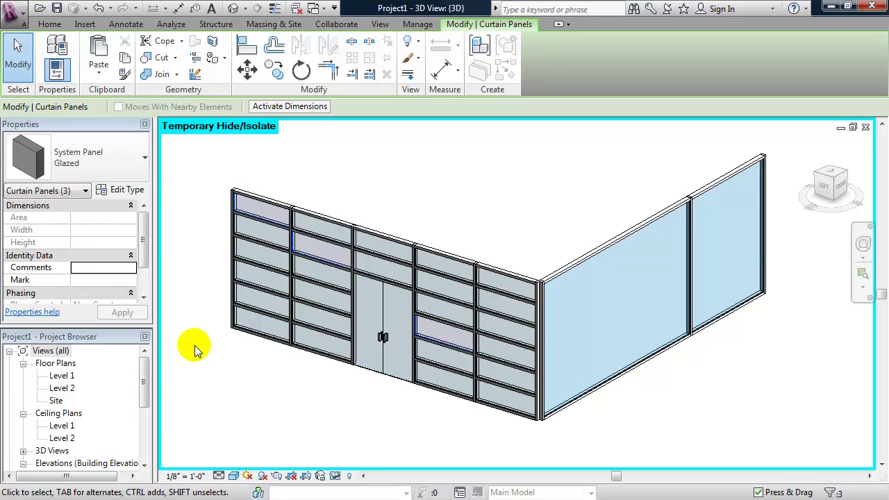
click(107, 159)
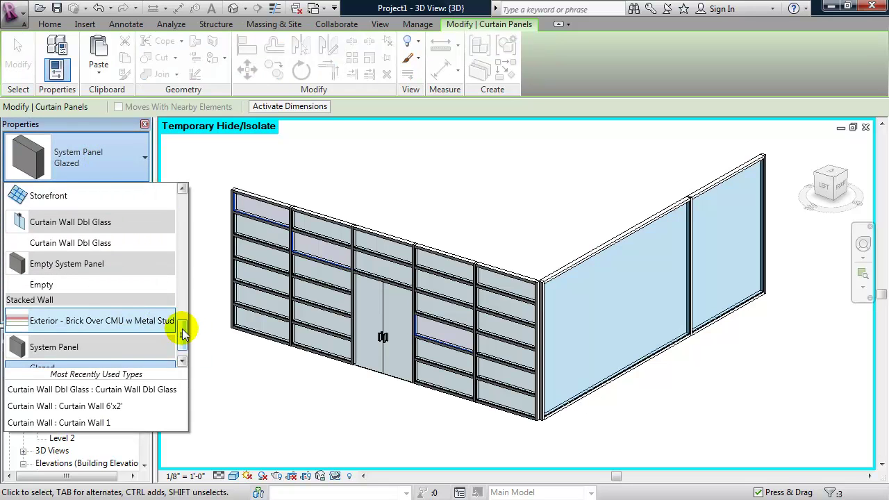
drag(181, 329, 186, 354)
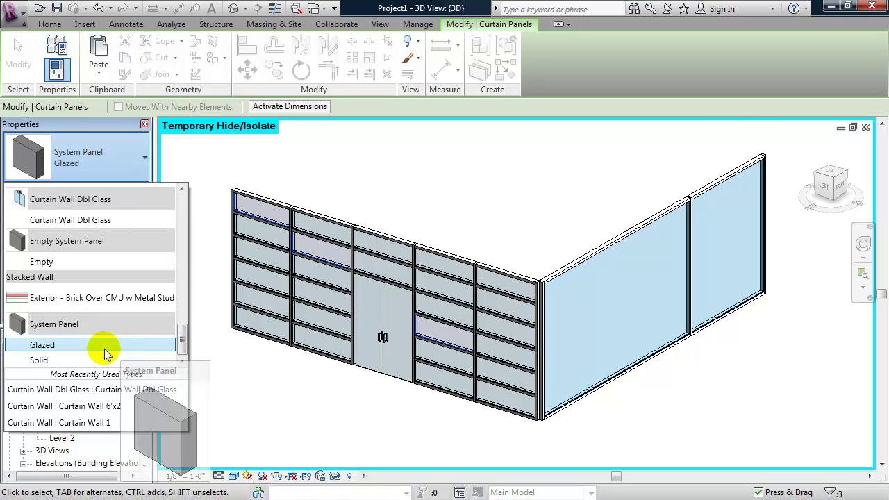
click(39, 360)
click(293, 408)
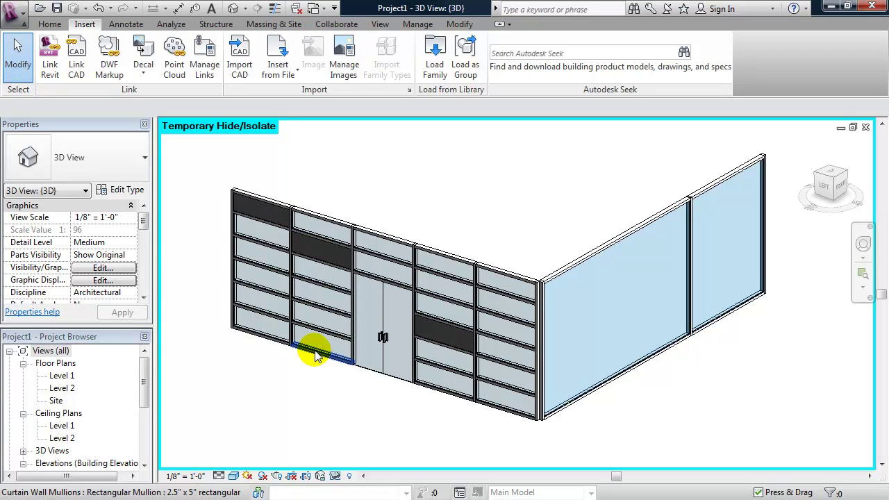
Also make the bottom second-column panel and the bottom-right panel System Panel: Solid
key(Tab)
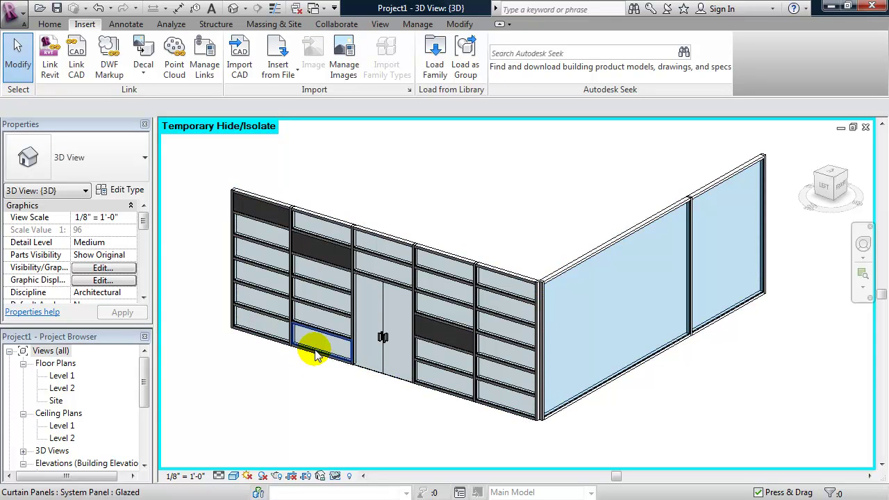
click(316, 354)
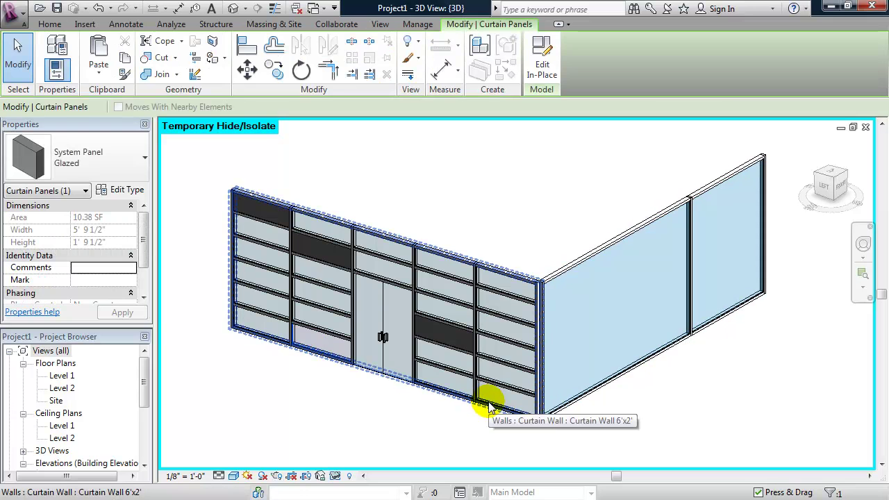
key(Tab)
key(Tab)
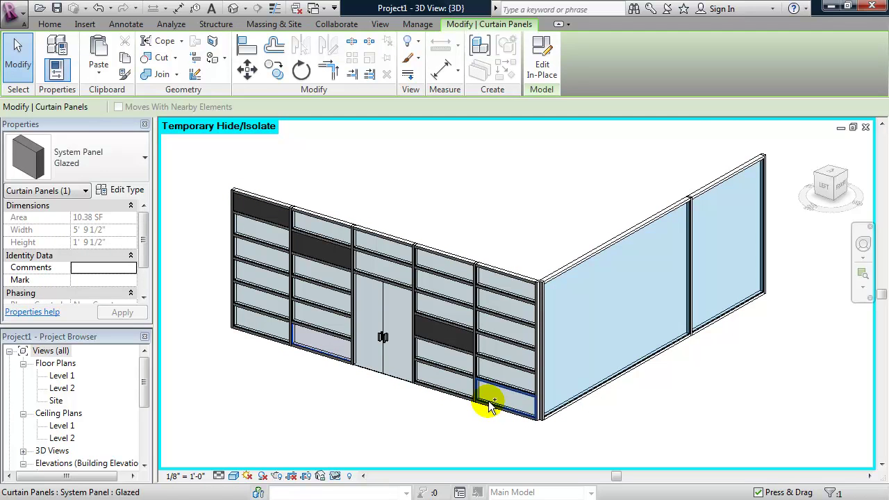
ctrl+click(490, 406)
click(134, 155)
scroll(184, 274, up, 1)
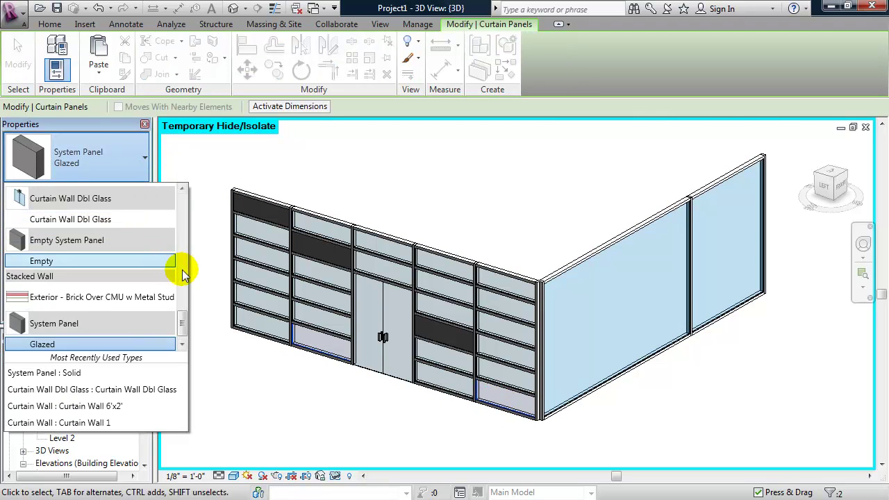
scroll(179, 321, down, 1)
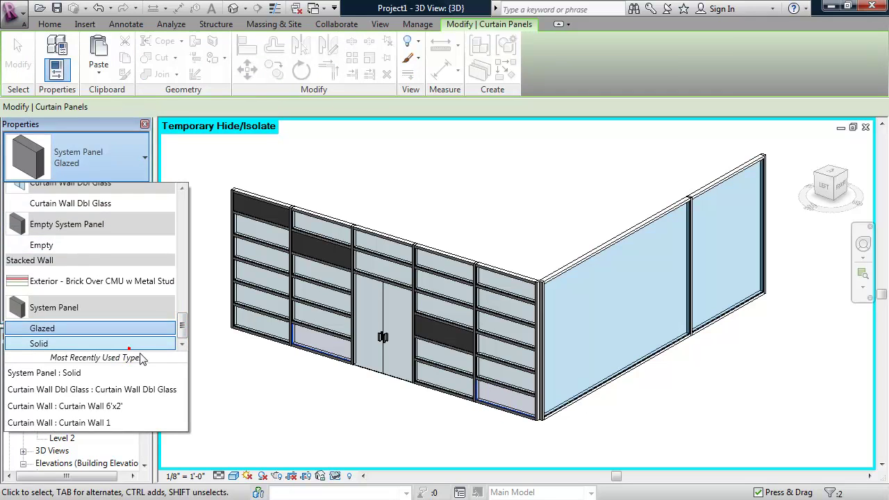
click(122, 342)
click(277, 409)
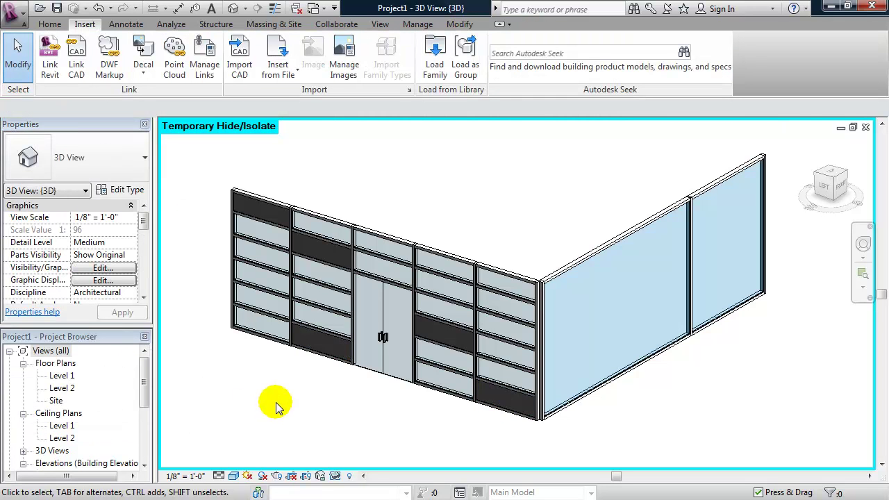
Reset Temporary Hide/Isolate with HR so the roof and floor slabs reappear, and orbit the building
mouse_move(283, 411)
shift+middle_down()
mouse_move(301, 412)
mouse_move(282, 408)
shift+middle_up()
scroll(282, 408, down, 1)
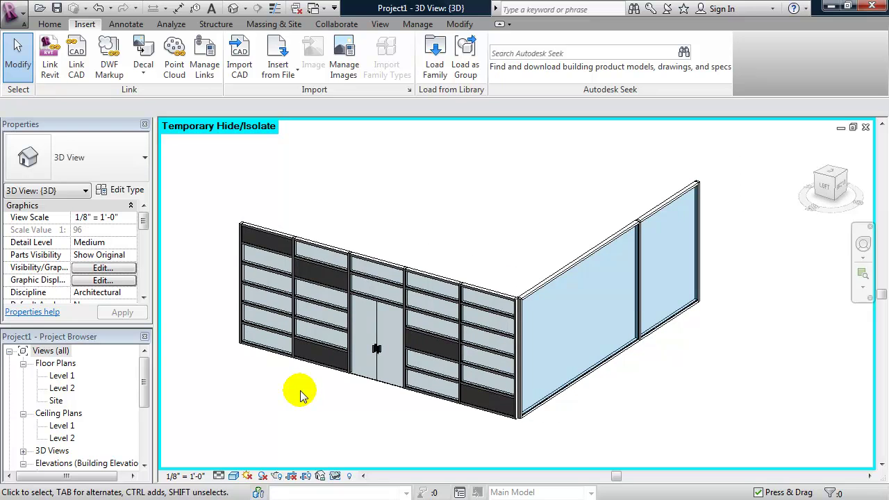
key(h)
key(r)
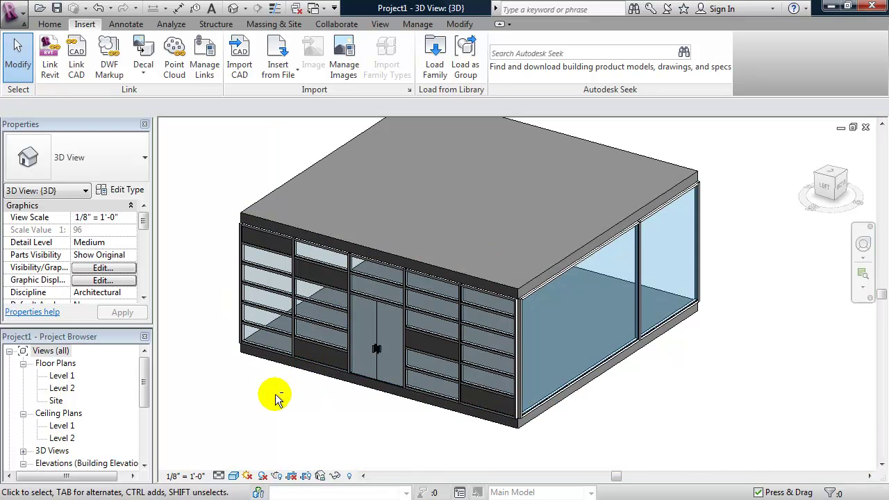
shift+middle_drag(273, 403, 441, 428)
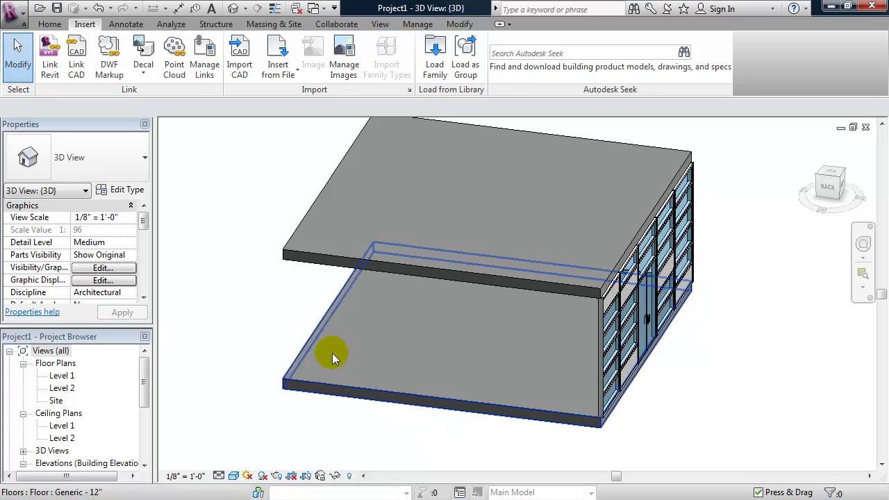
Draw a Curtain Wall 1 wall along the front slab edge between its two corners
click(47, 23)
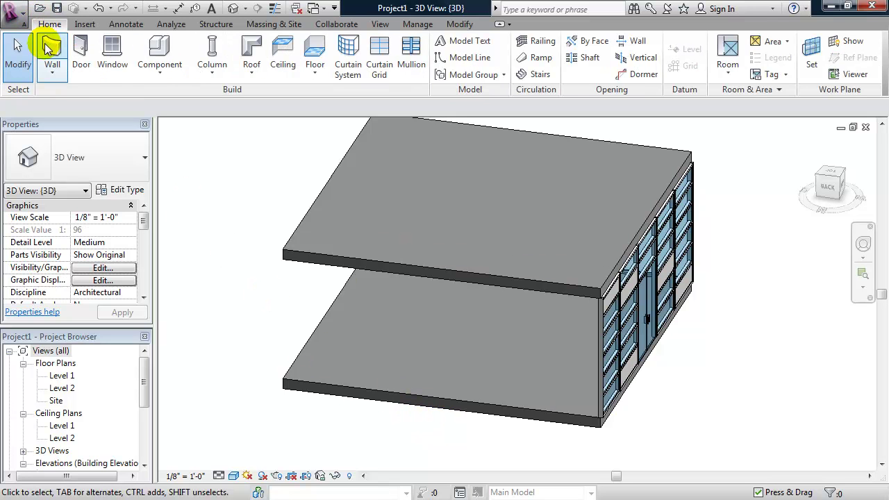
click(53, 47)
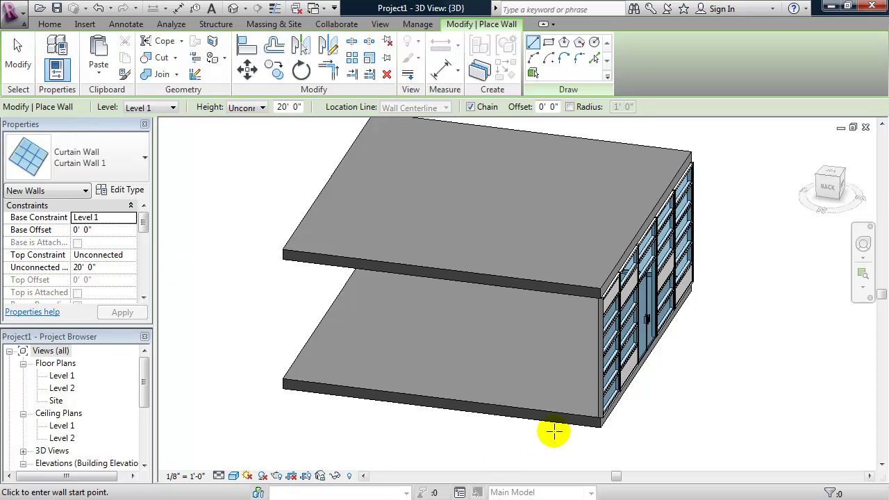
click(597, 418)
click(283, 379)
key(Escape)
key(Escape)
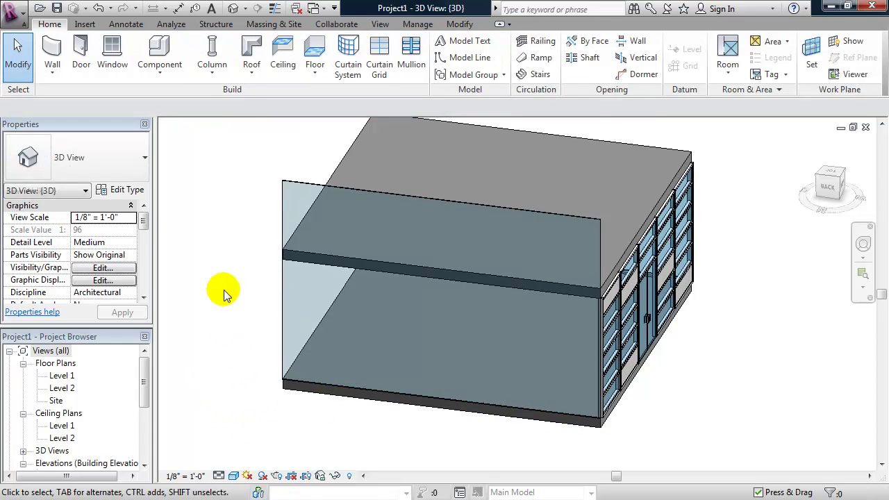
Set the new wall's Top Constraint to Level 2 with a -1' 0" Top Offset
click(284, 186)
click(132, 256)
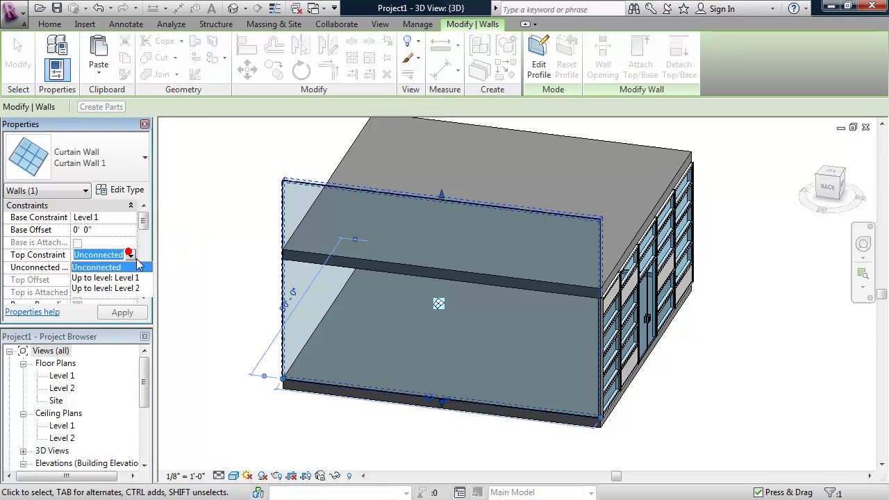
click(132, 290)
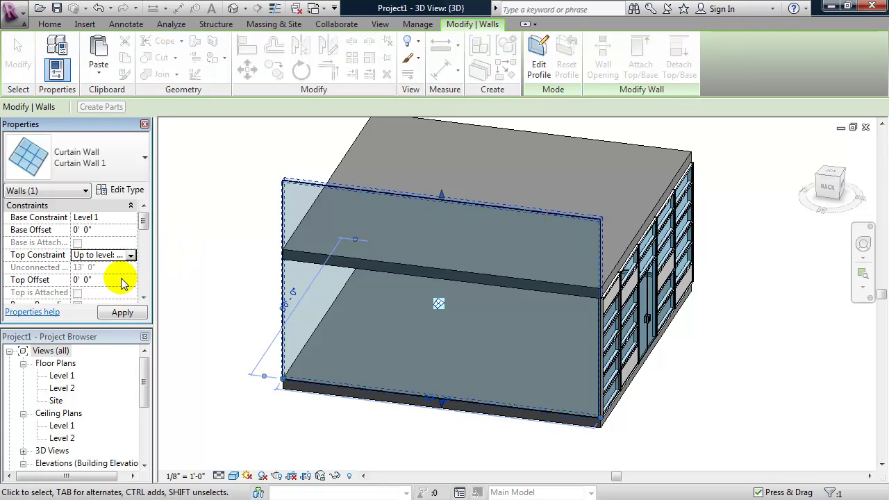
click(121, 279)
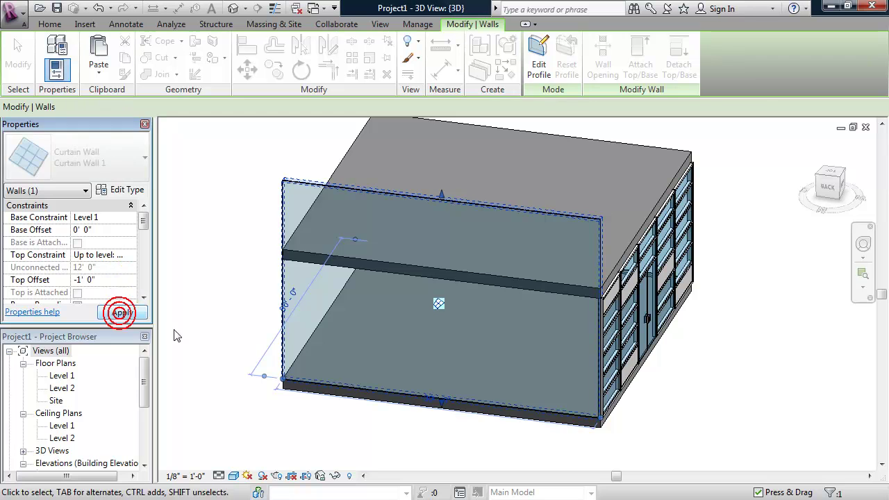
click(122, 312)
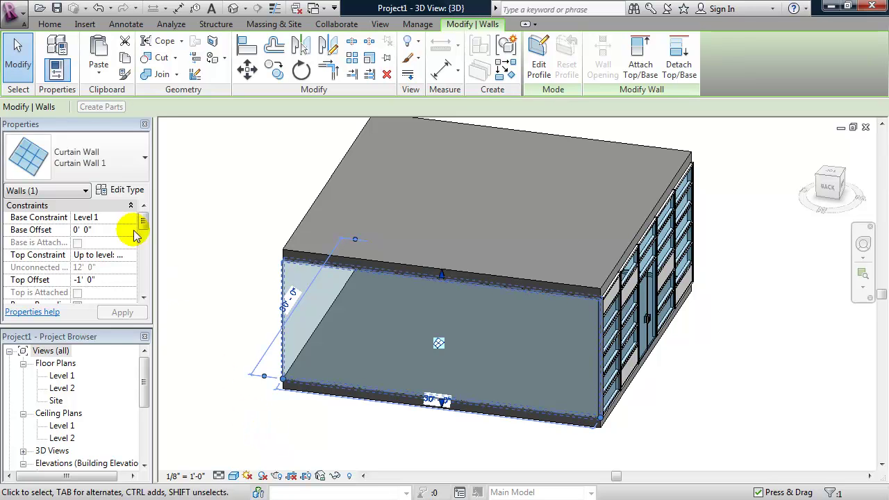
Change the new front wall to the Curtain Wall 6'x2' type and orbit to inspect its grid
click(124, 170)
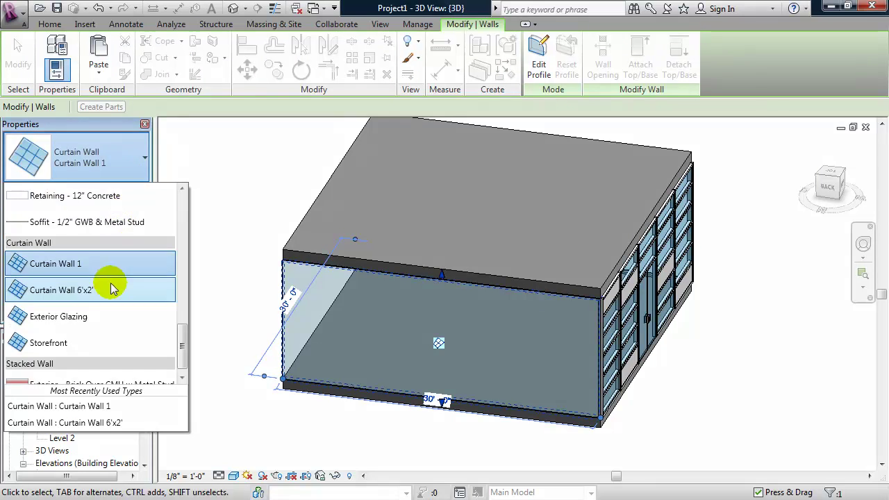
click(70, 297)
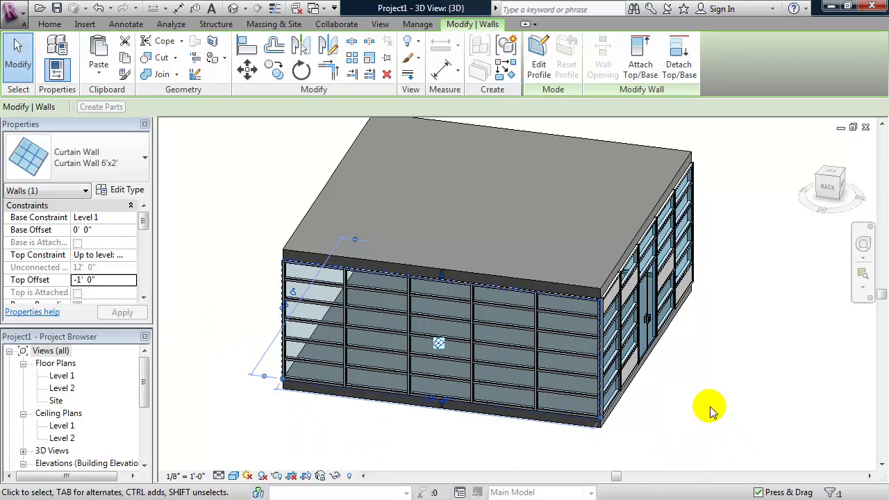
shift+middle_drag(709, 409, 681, 360)
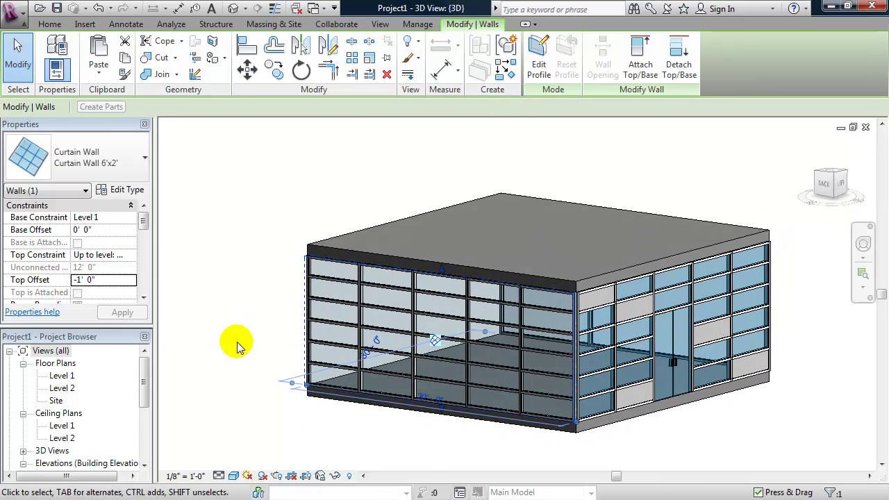
shift+middle_drag(236, 345, 285, 391)
middle_drag(234, 319, 249, 288)
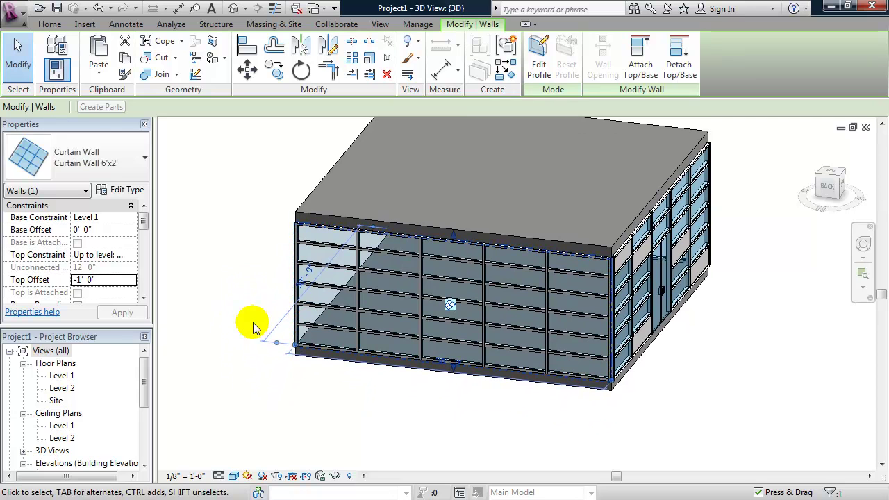
Isolate the front Curtain Wall 6'x2' wall with HI and enter Edit Profile mode
key(h)
key(i)
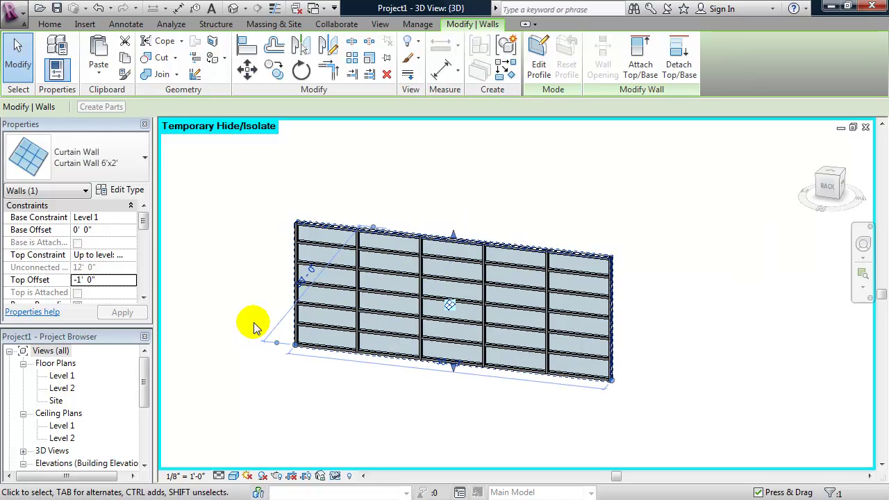
middle_drag(255, 326, 266, 333)
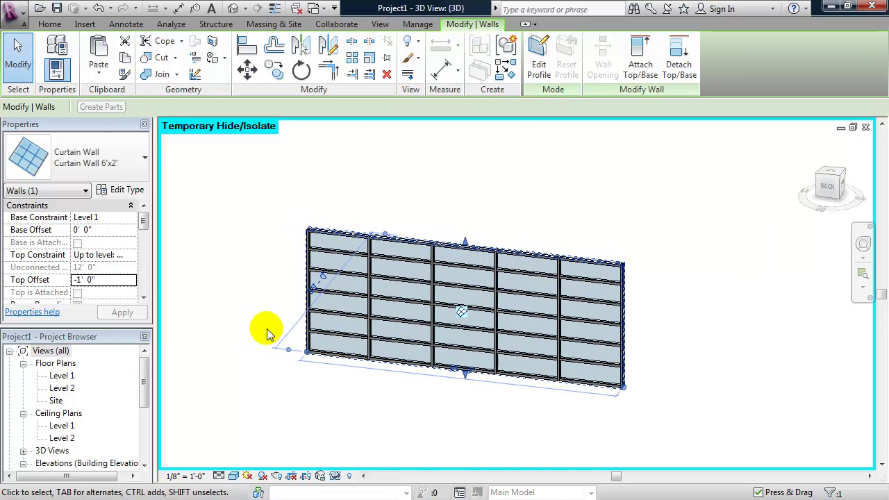
click(538, 57)
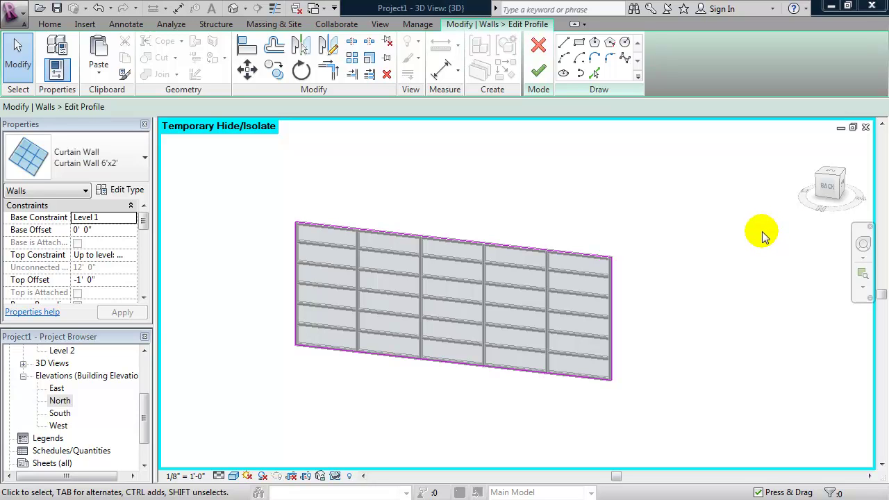
Open the North elevation and center the curtain wall's profile sketch in the view
double_click(60, 401)
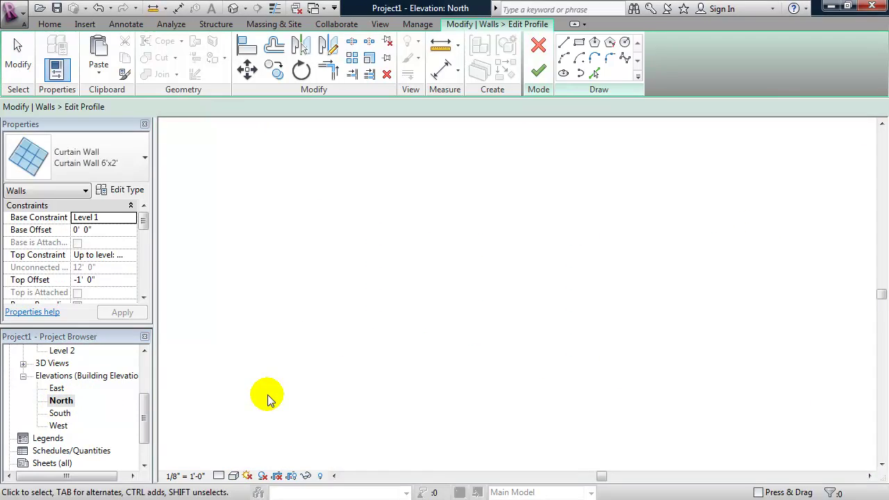
scroll(270, 399, down, 3)
middle_drag(329, 390, 352, 399)
scroll(470, 289, up, 5)
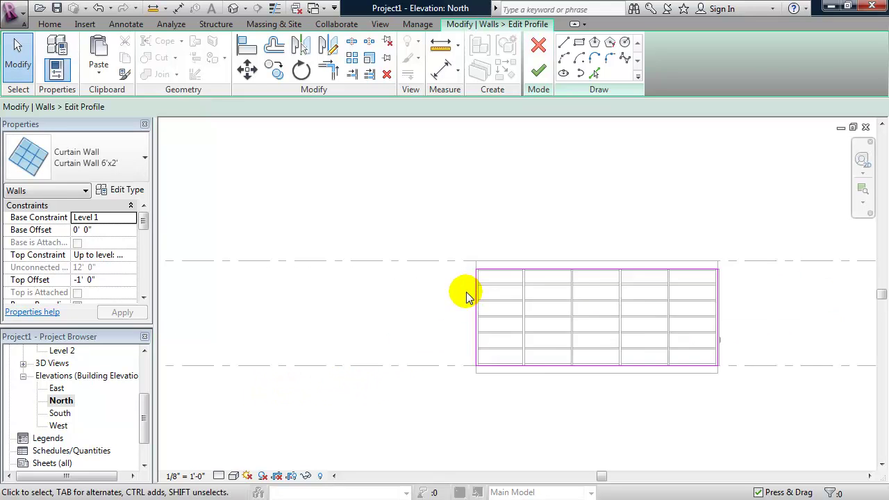
middle_drag(466, 292, 309, 290)
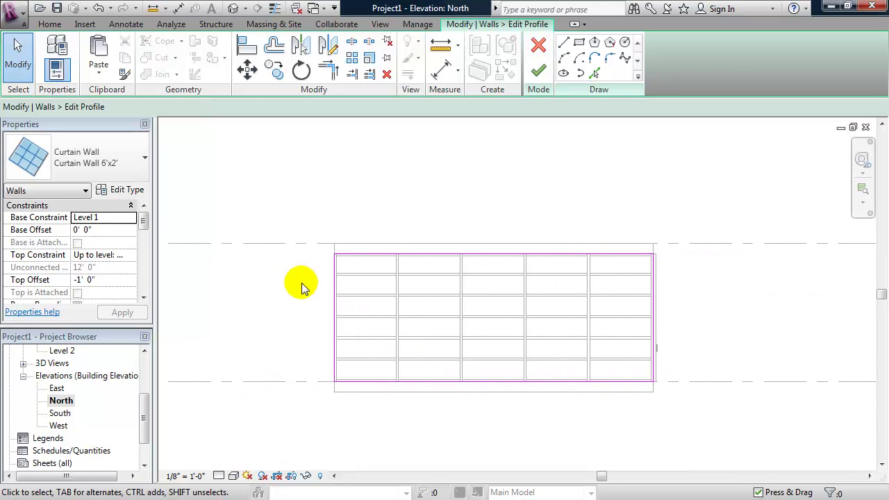
Unlock the left sketch edge and drag its bottom end right so it slopes
click(335, 321)
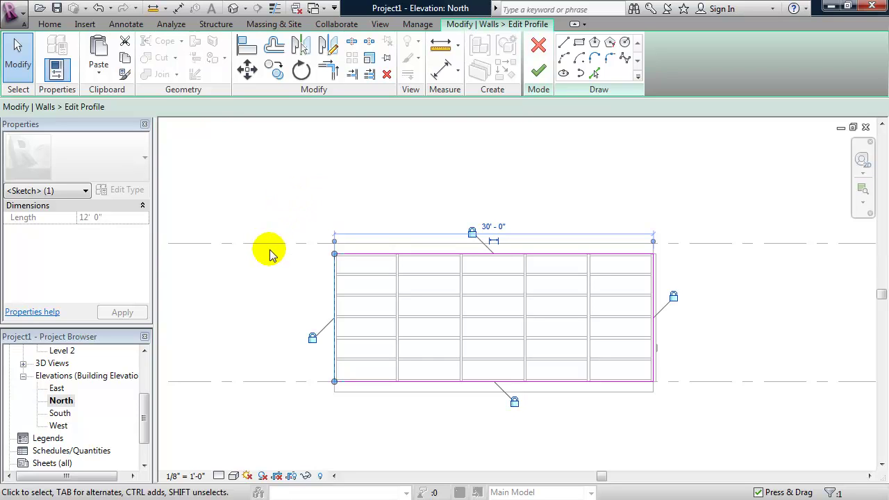
click(312, 340)
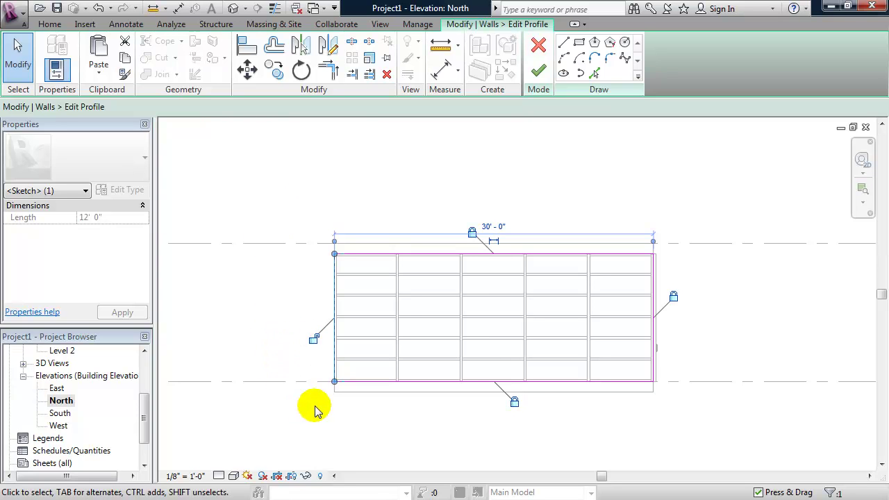
mouse_move(334, 384)
mouse_down()
mouse_move(370, 379)
mouse_move(369, 372)
mouse_move(357, 385)
mouse_move(378, 381)
mouse_up()
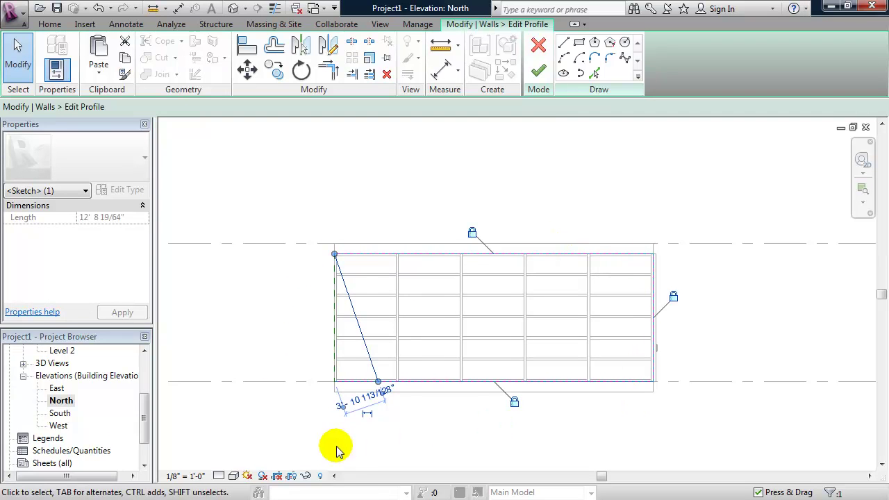
Shorten the bottom sketch line so it meets the sloped left edge
scroll(352, 442, up, 3)
middle_drag(422, 413, 386, 459)
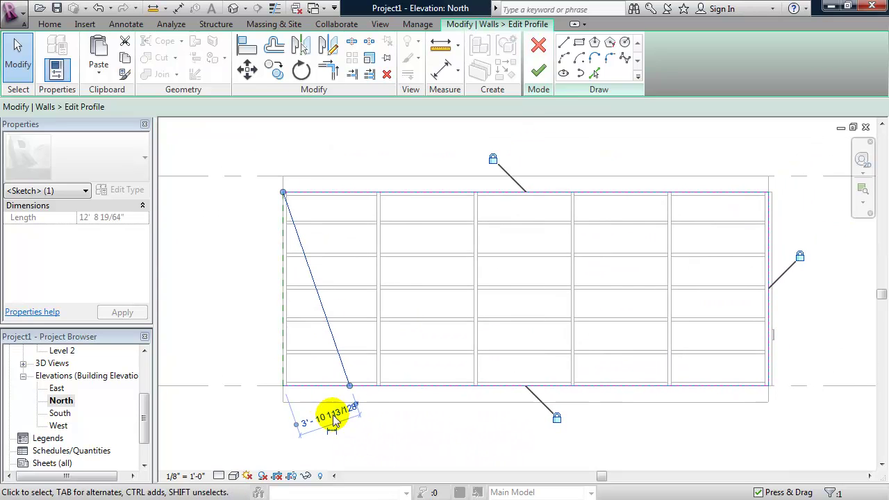
click(309, 389)
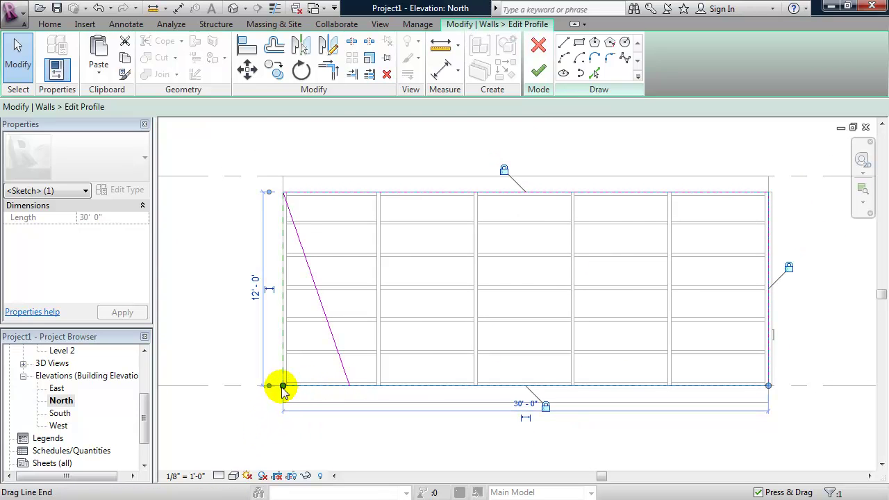
drag(283, 386, 348, 385)
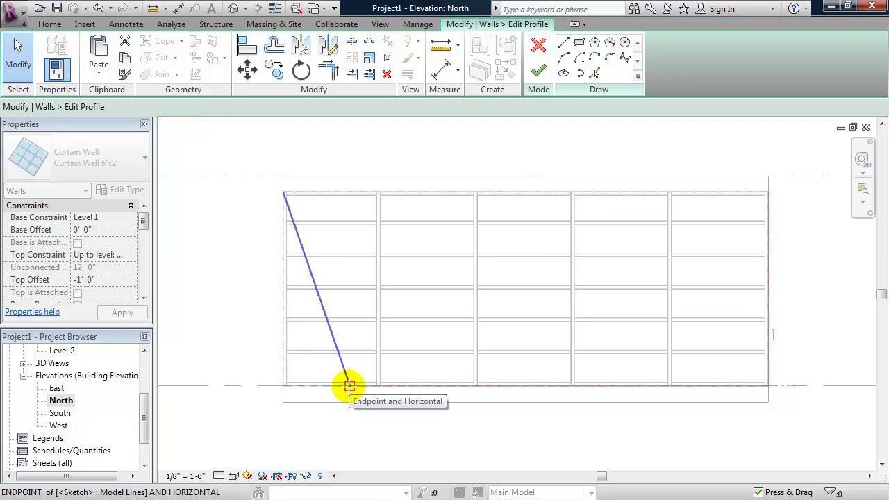
click(349, 385)
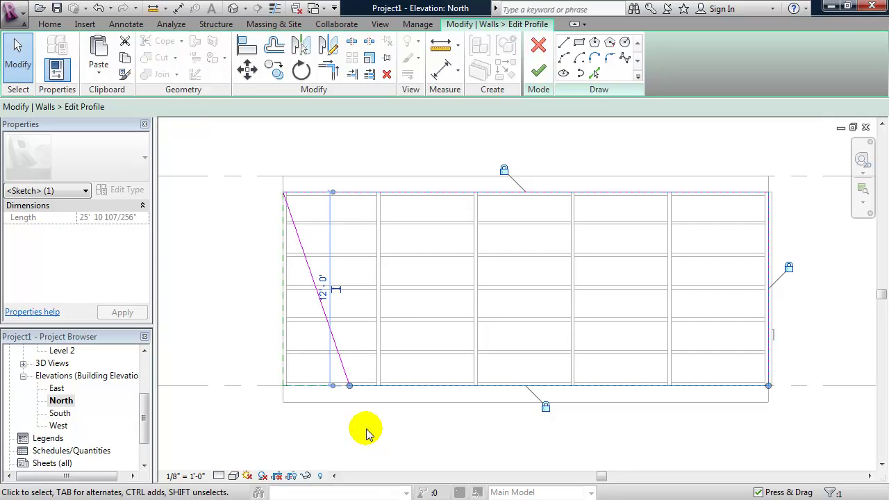
Finish the profile edit, go to the default 3D view and reset the isolation
click(539, 73)
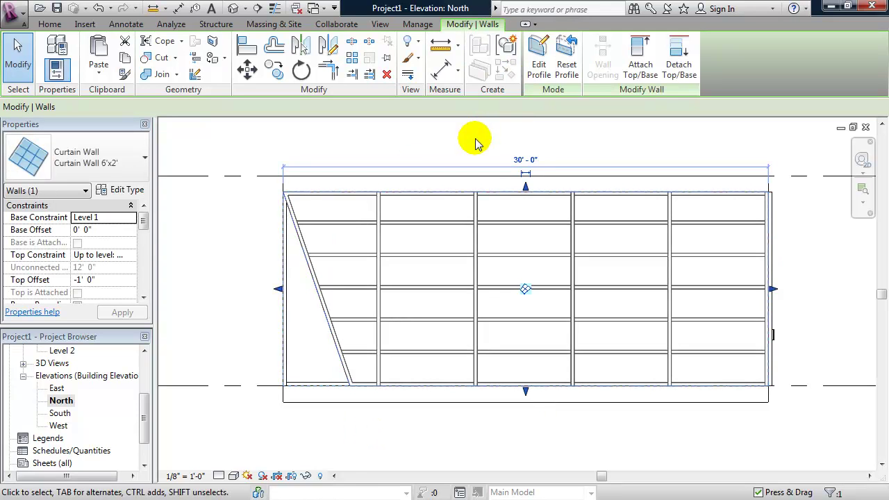
click(234, 9)
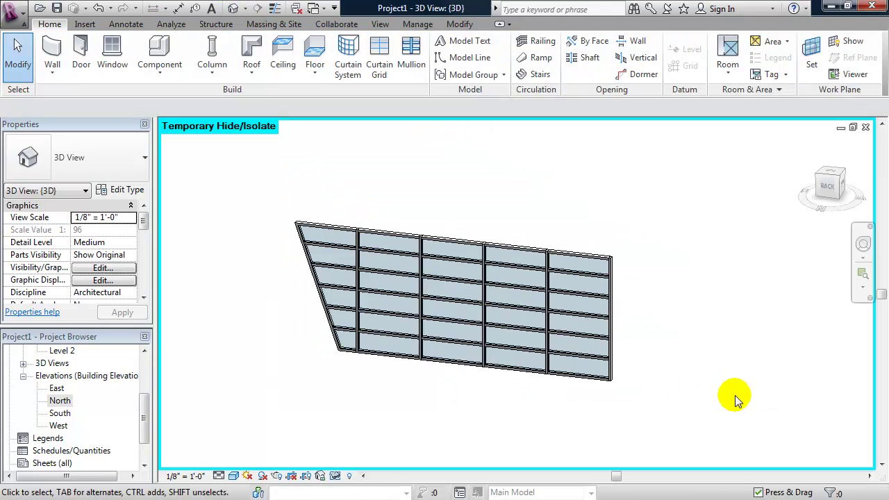
shift+middle_drag(741, 407, 706, 408)
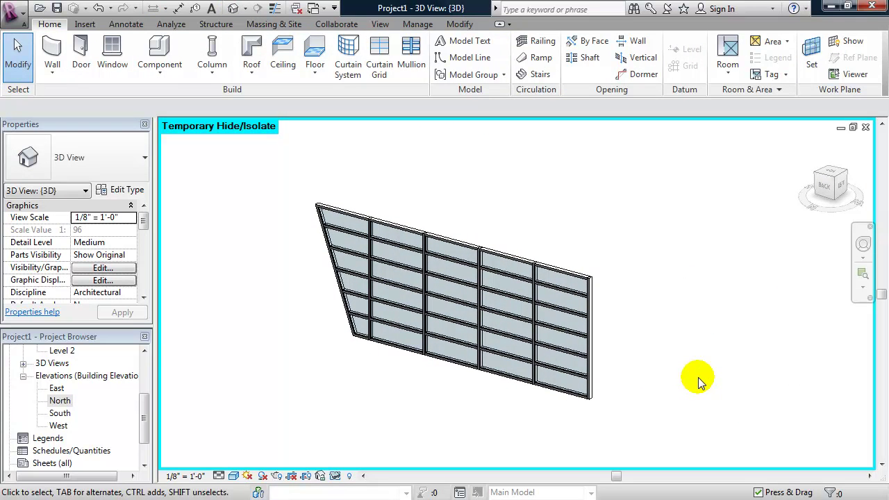
key(r)
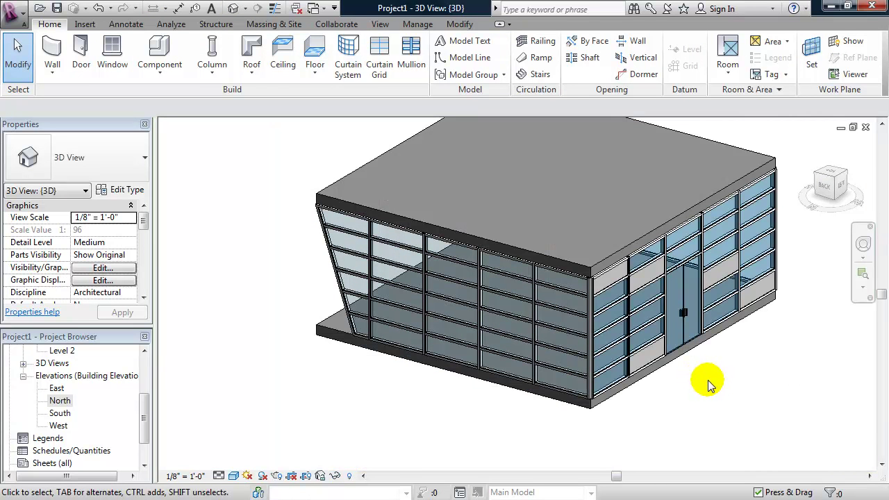